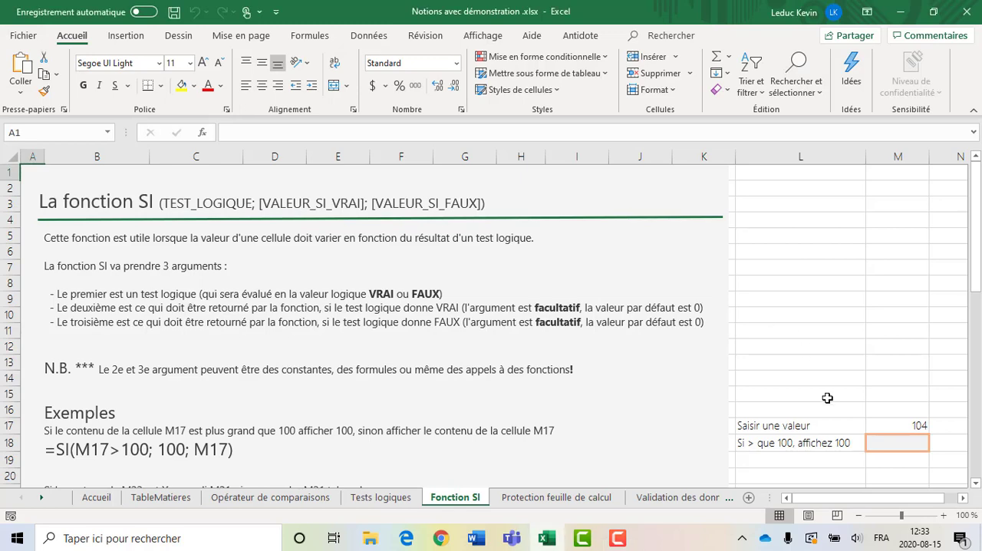
# - Enter the formula =SI(M17>100;100;M17) in cell M18 of the Fonction SI sheet
pyautogui.scroll(-2, 827, 399)
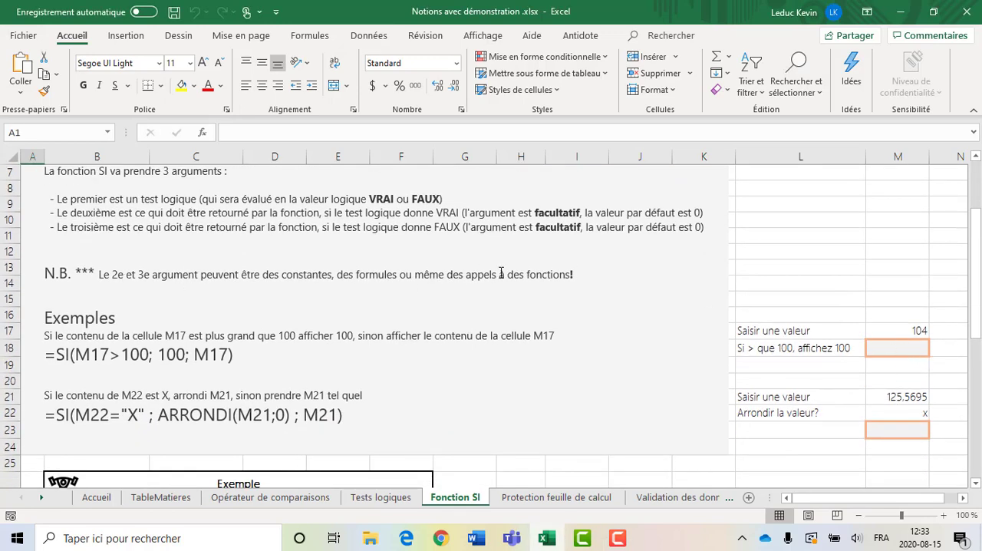
pyautogui.click(921, 327)
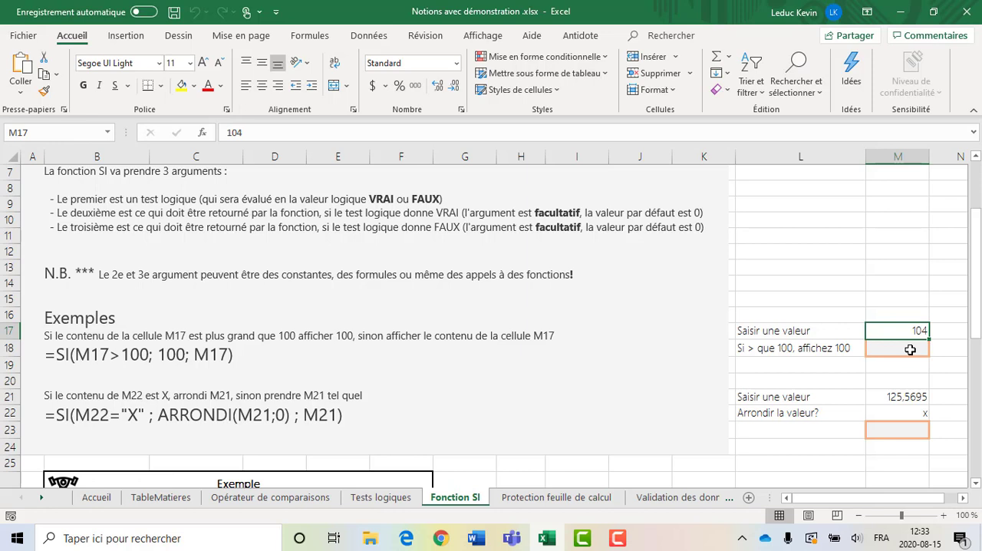
pyautogui.click(910, 349)
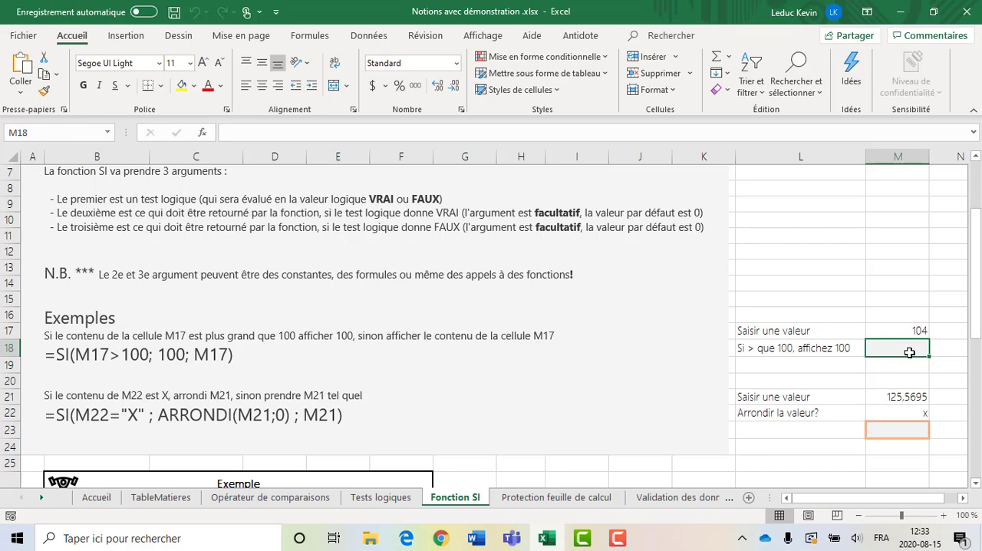
pyautogui.write('=')
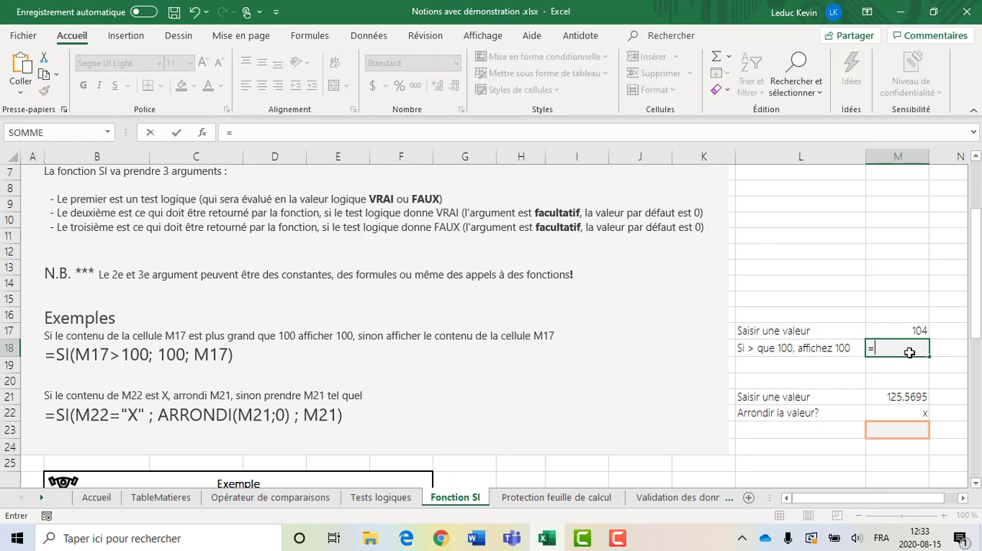
pyautogui.write('SI')
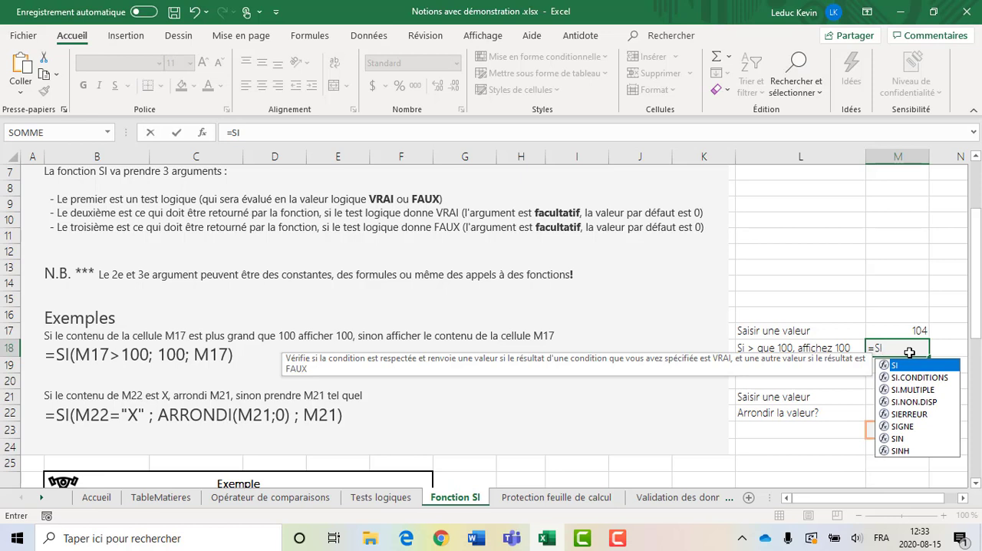
pyautogui.write('(')
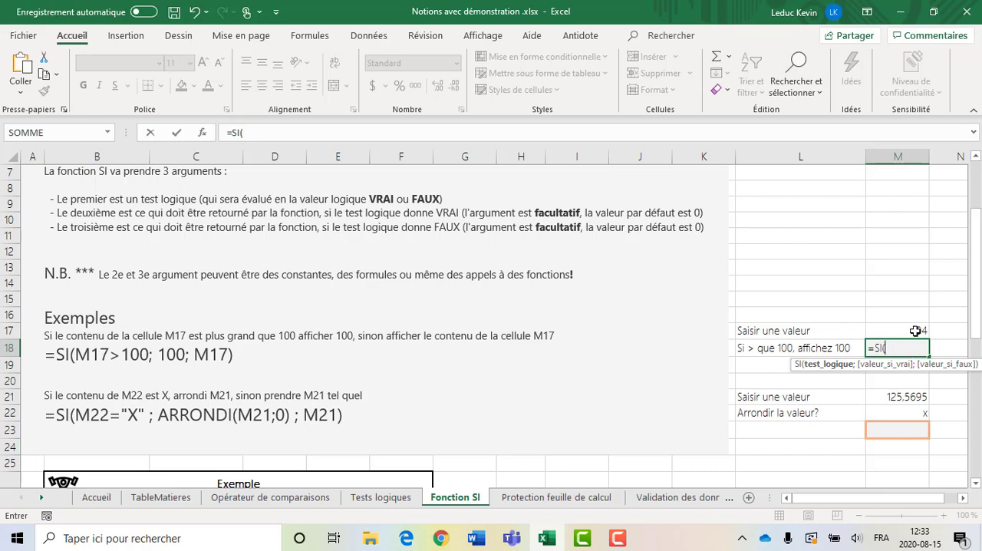
pyautogui.click(916, 330)
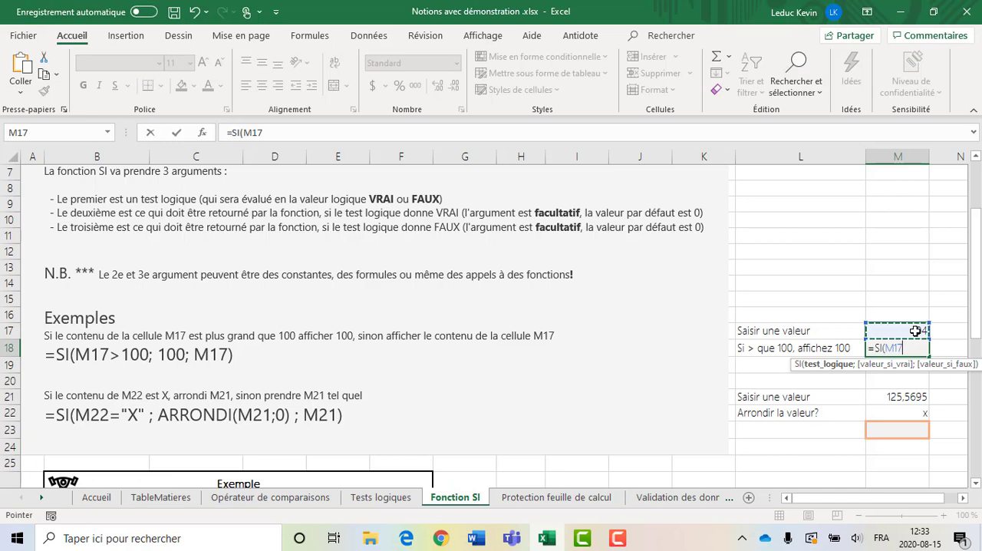
pyautogui.write('>100')
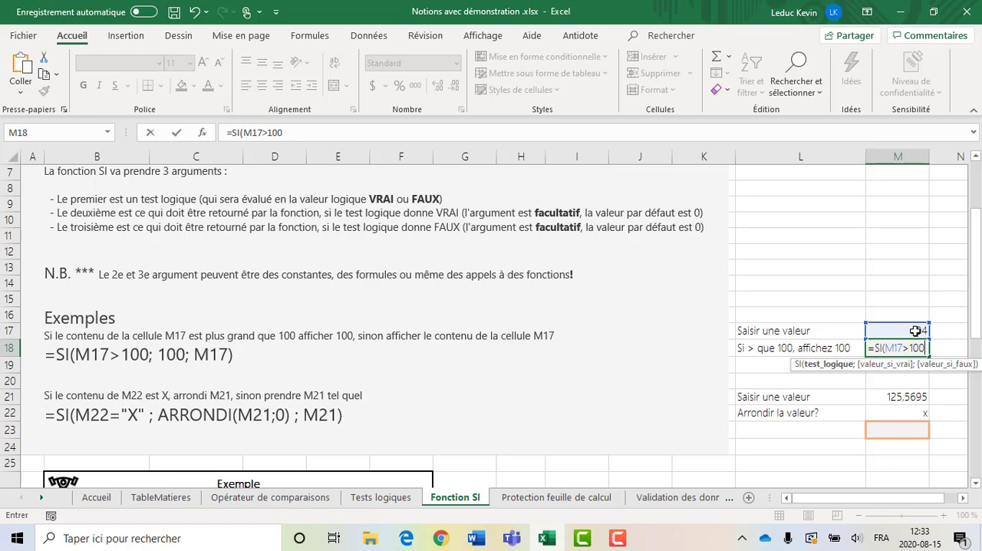
pyautogui.write(';')
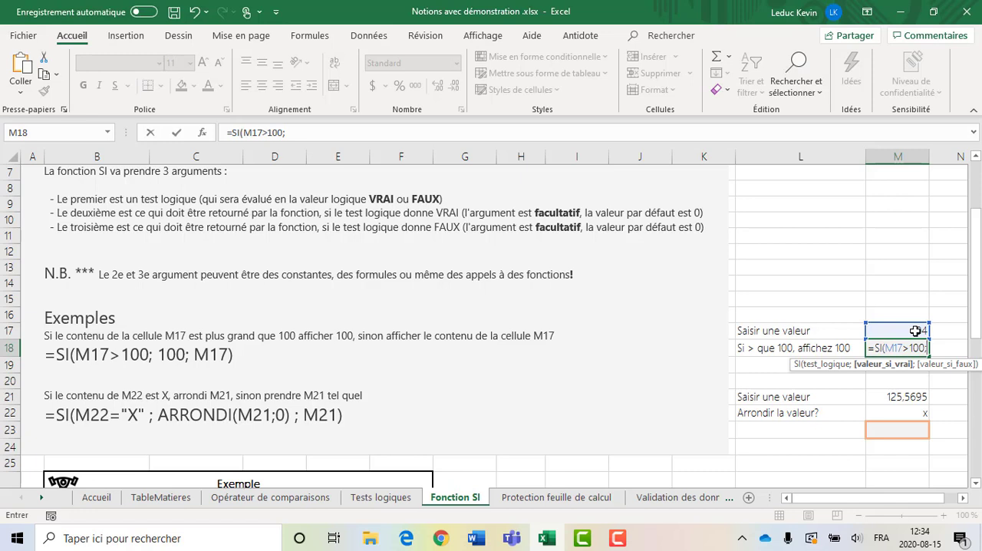
pyautogui.write('100')
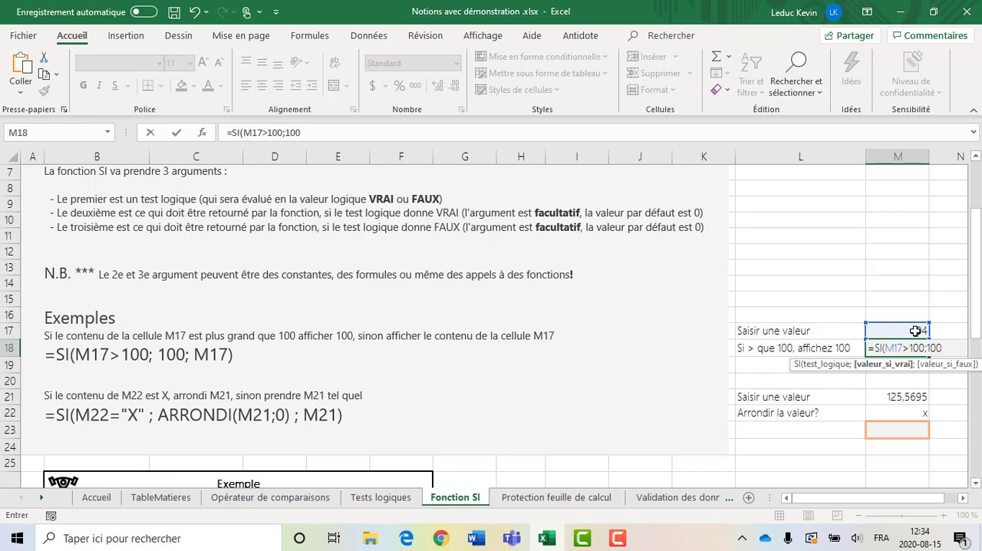
pyautogui.write(';')
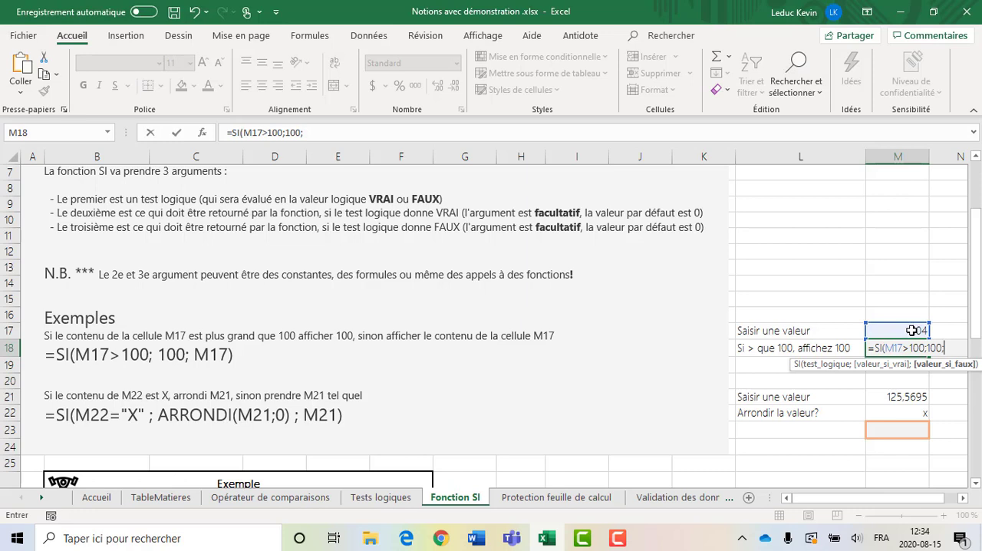
pyautogui.click(911, 330)
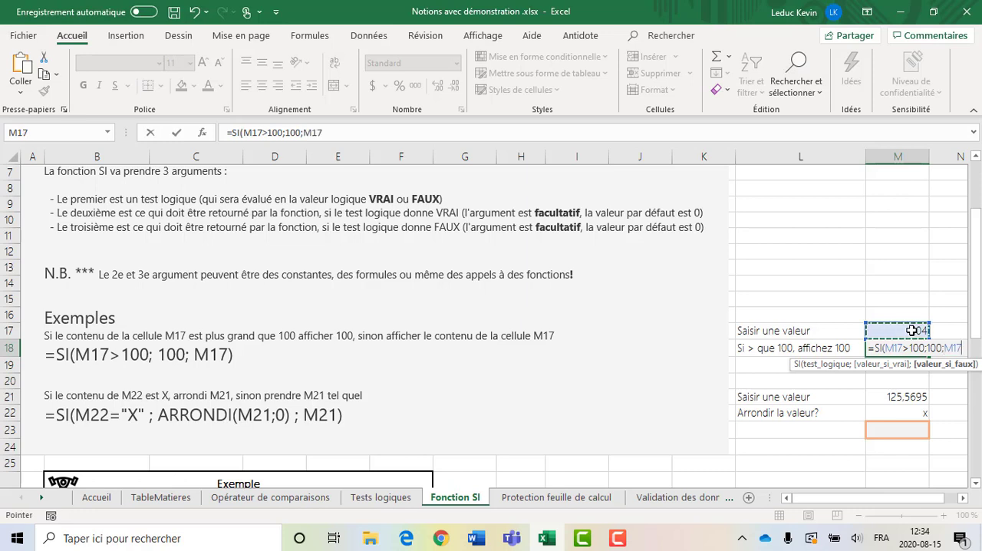
pyautogui.write(')')
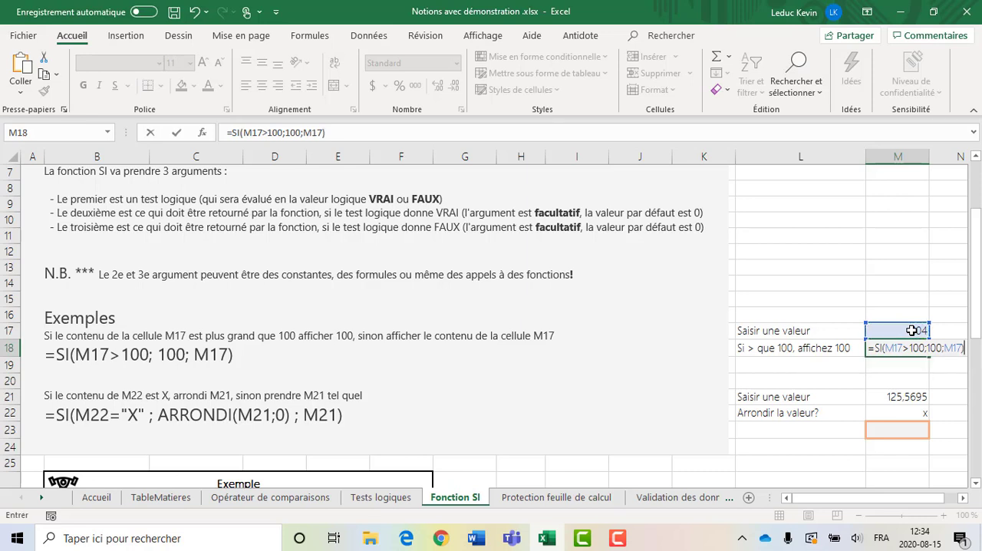
pyautogui.press('Return')
# - Test the formula in M18 by entering 85 and 10 in turn in cell M17
pyautogui.press('Up')
pyautogui.press('Left')
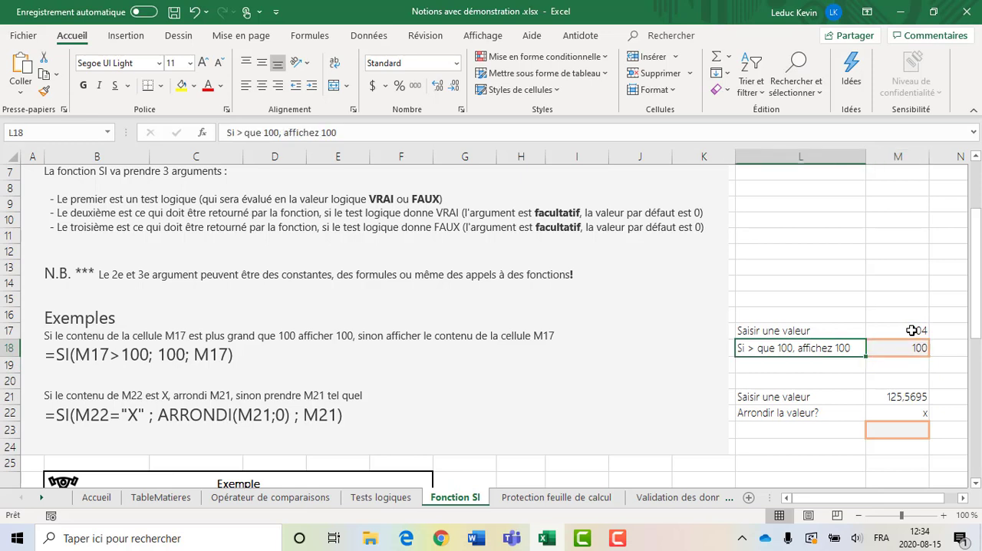
pyautogui.press('Up')
pyautogui.click(912, 330)
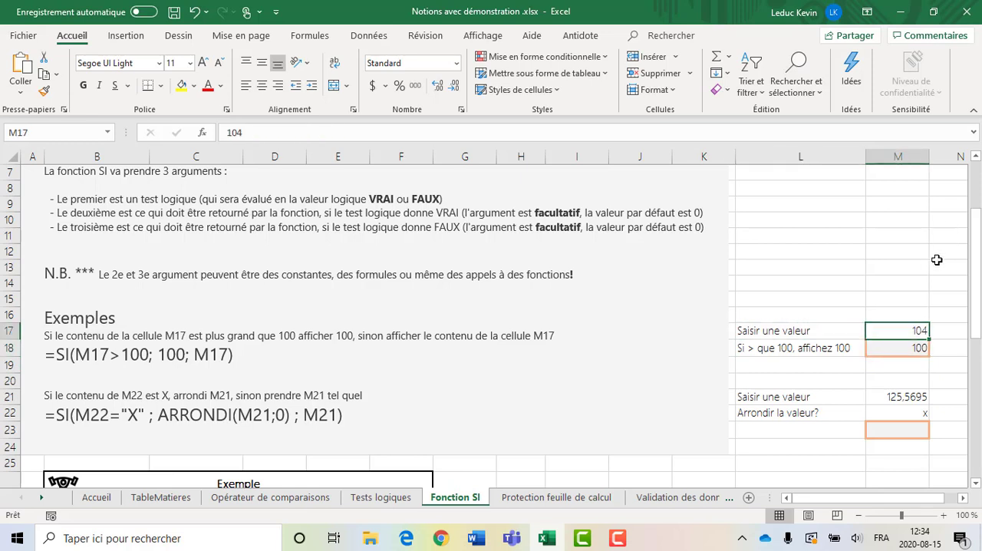
pyautogui.write('85')
pyautogui.press('Return')
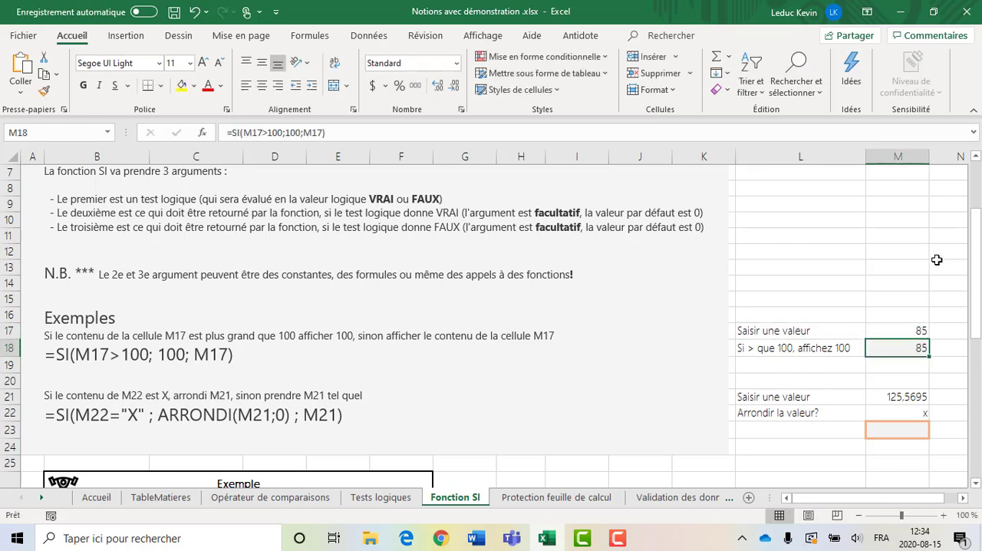
pyautogui.press('Up')
pyautogui.write('10')
pyautogui.press('Return')
pyautogui.press('Up')
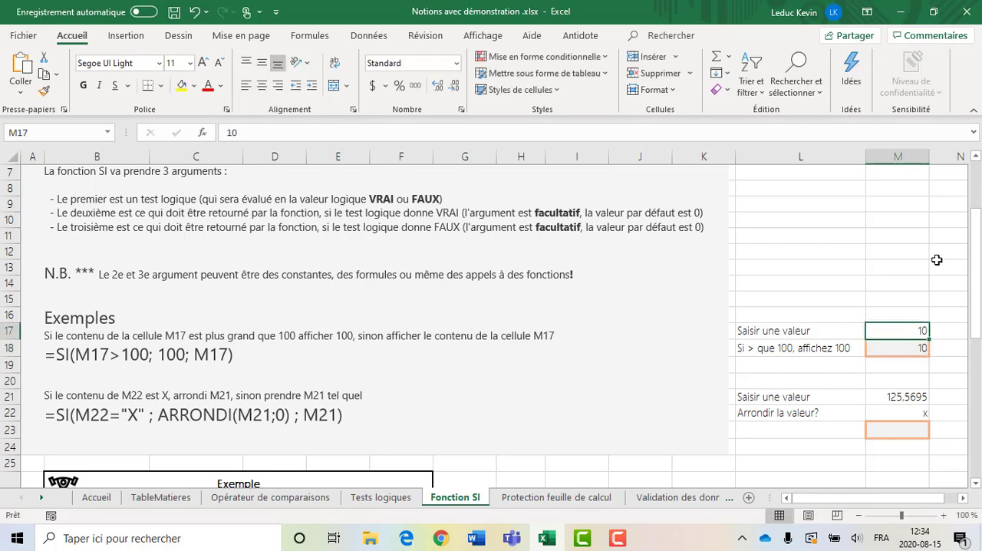
# - Set the input value in cell M17 to 105
pyautogui.write('105')
pyautogui.press('Return')
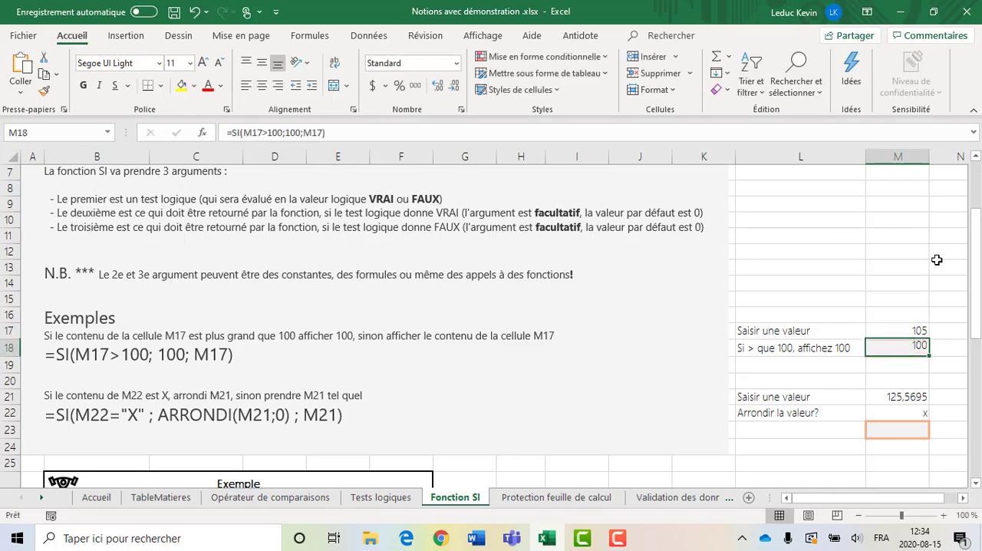
pyautogui.press('Up')
pyautogui.press('Down')
pyautogui.press('Left')
pyautogui.press('Down')
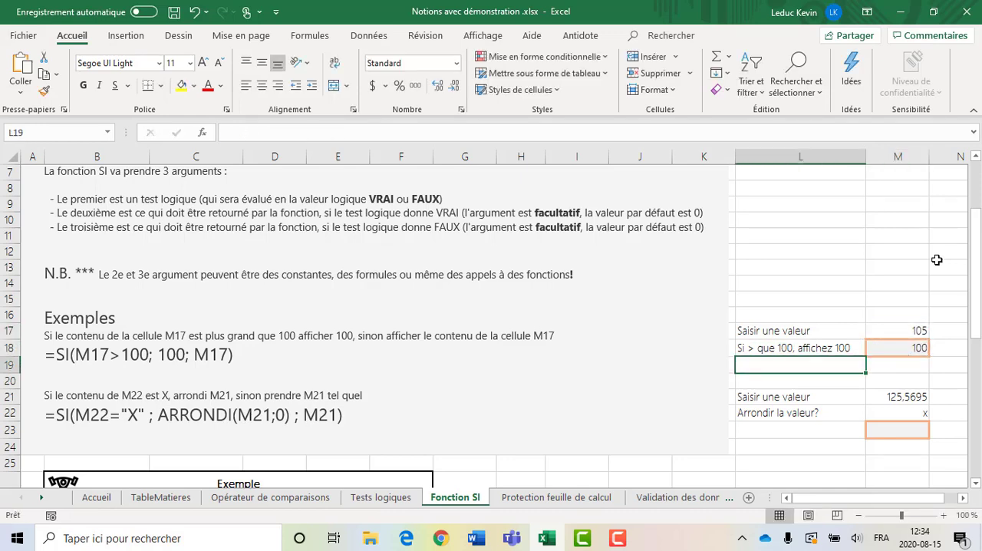
# - Examine the second SI example, including its nested ARRONDI(M21;0) call, the quotes around X, and the related cells M21 to M23
pyautogui.scroll(-1, 913, 292)
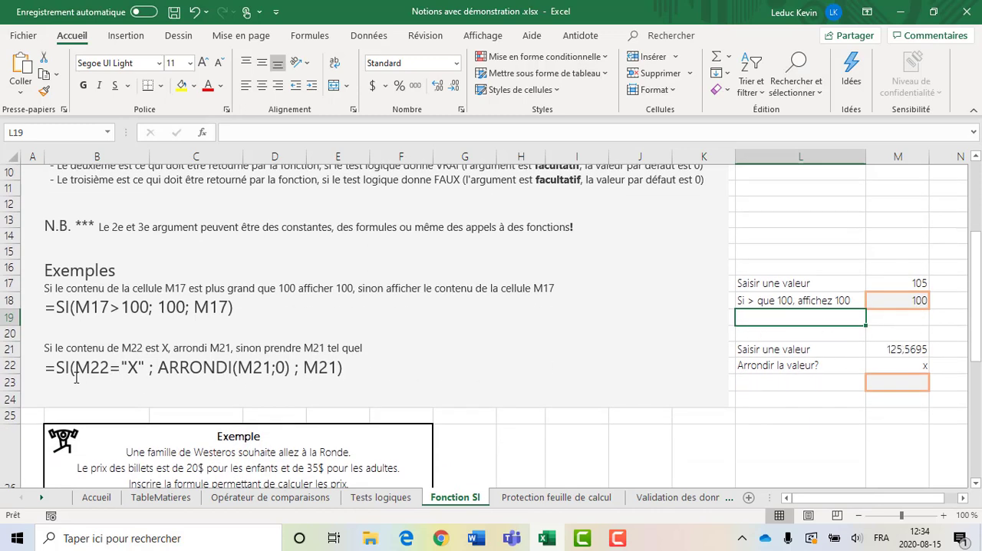
pyautogui.click(894, 369)
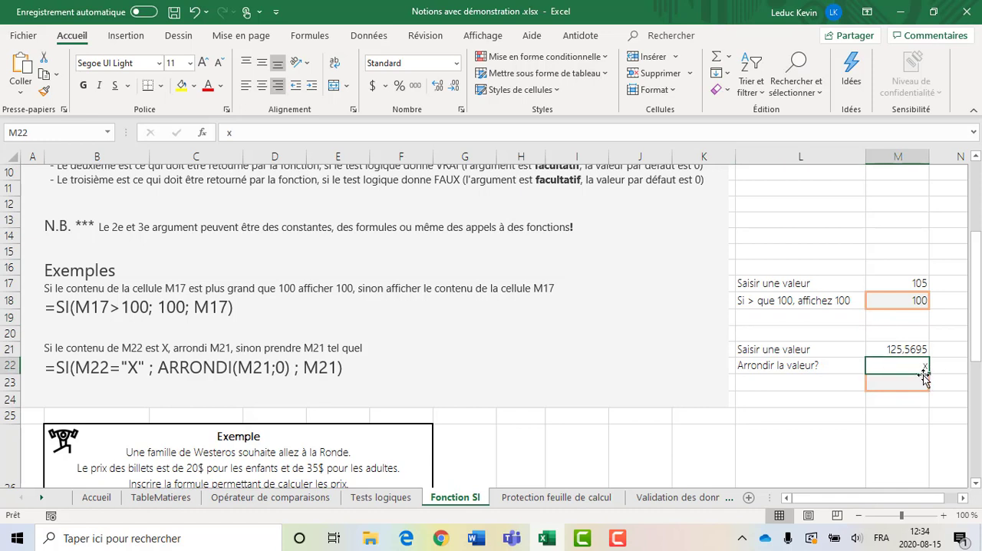
pyautogui.click(907, 349)
pyautogui.click(907, 384)
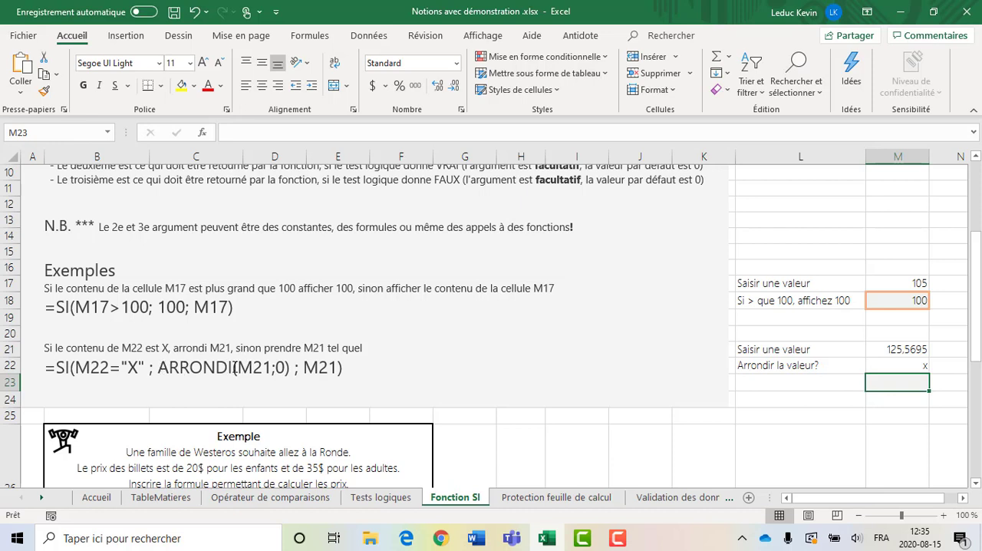
pyautogui.doubleClick(246, 368)
pyautogui.click(254, 370)
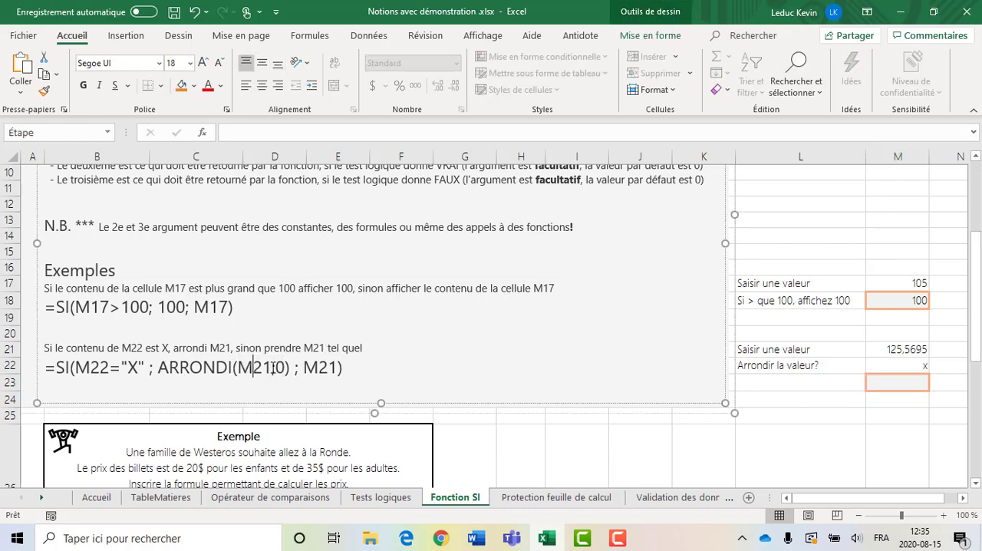
pyautogui.moveTo(272, 368)
pyautogui.mouseDown()
pyautogui.moveTo(242, 367)
pyautogui.moveTo(280, 367)
pyautogui.mouseUp()
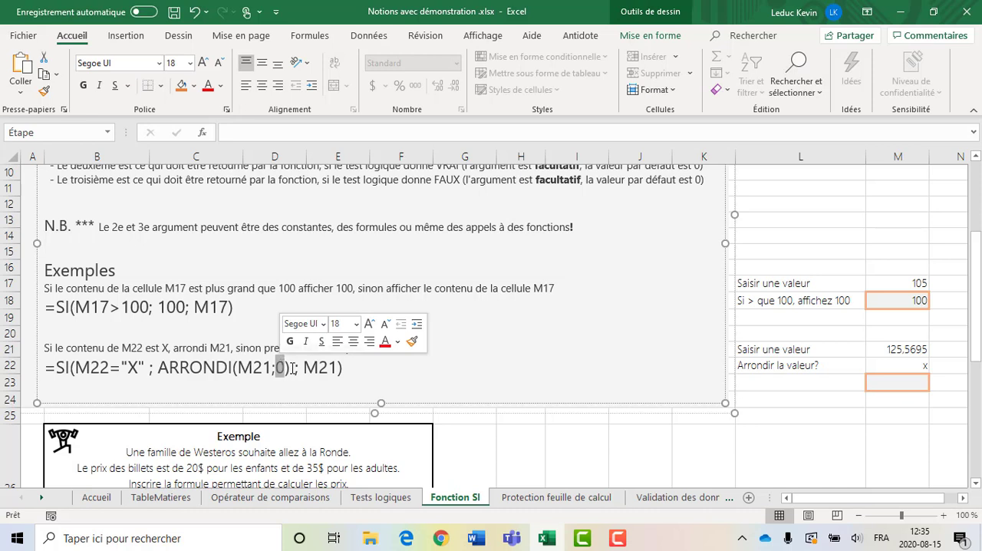
pyautogui.click(292, 367)
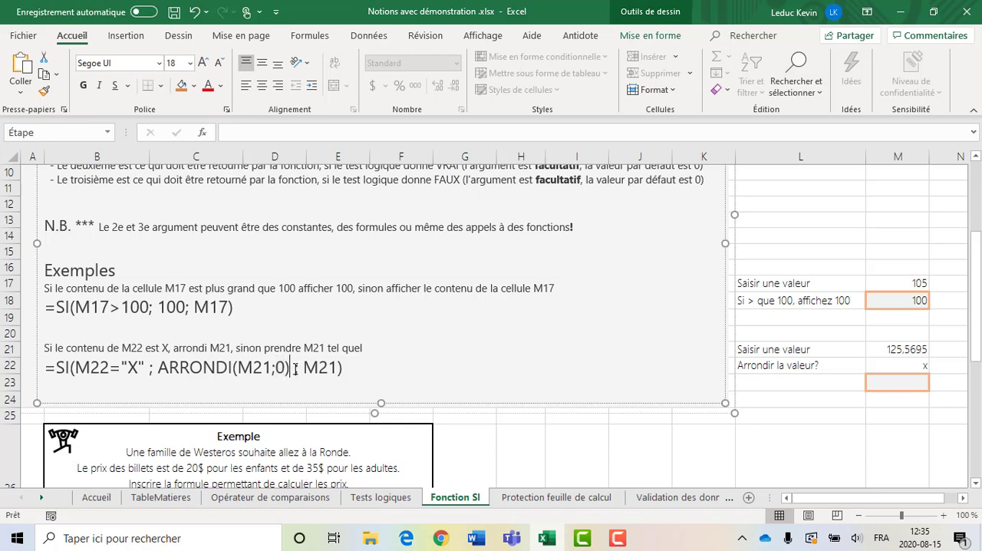
pyautogui.moveTo(295, 369); pyautogui.dragTo(171, 374)
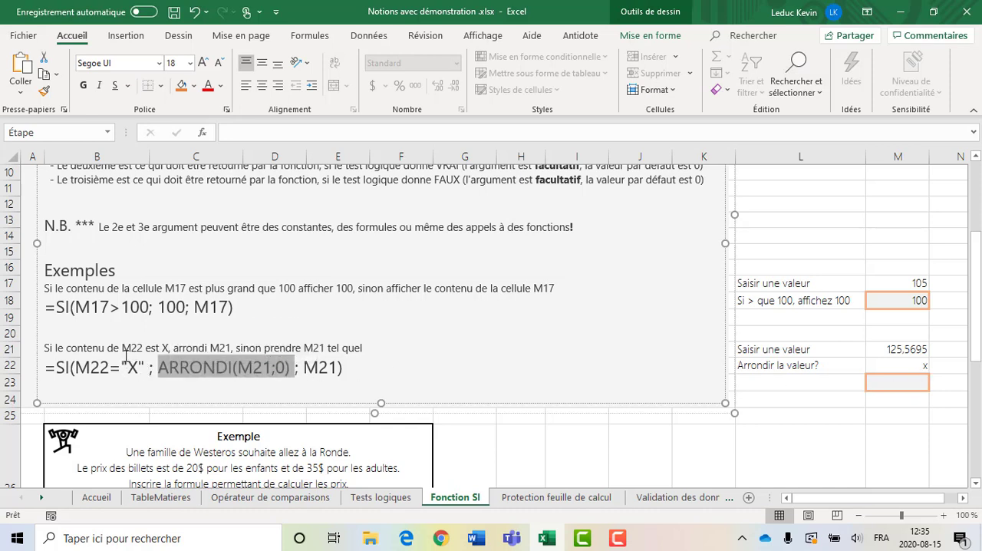
pyautogui.click(922, 369)
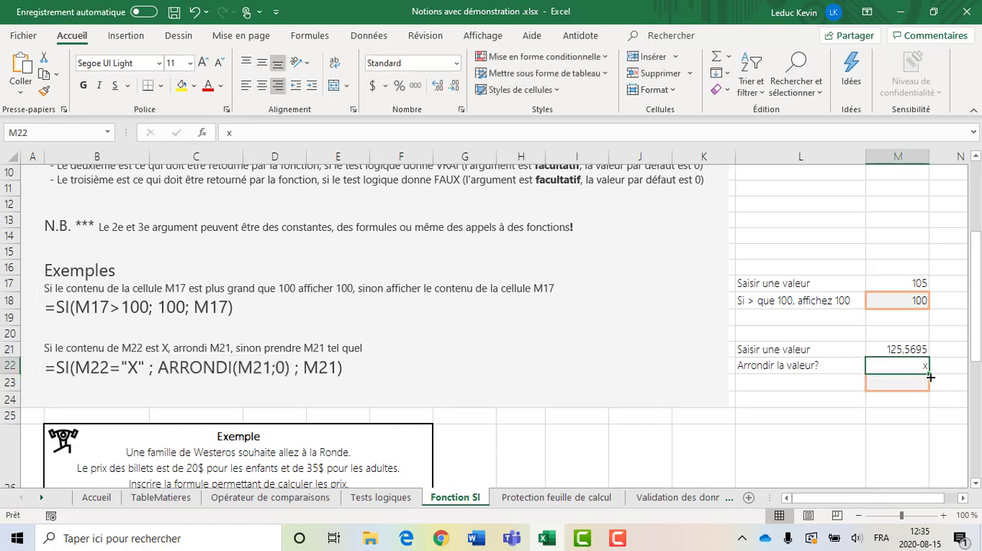
pyautogui.click(139, 366)
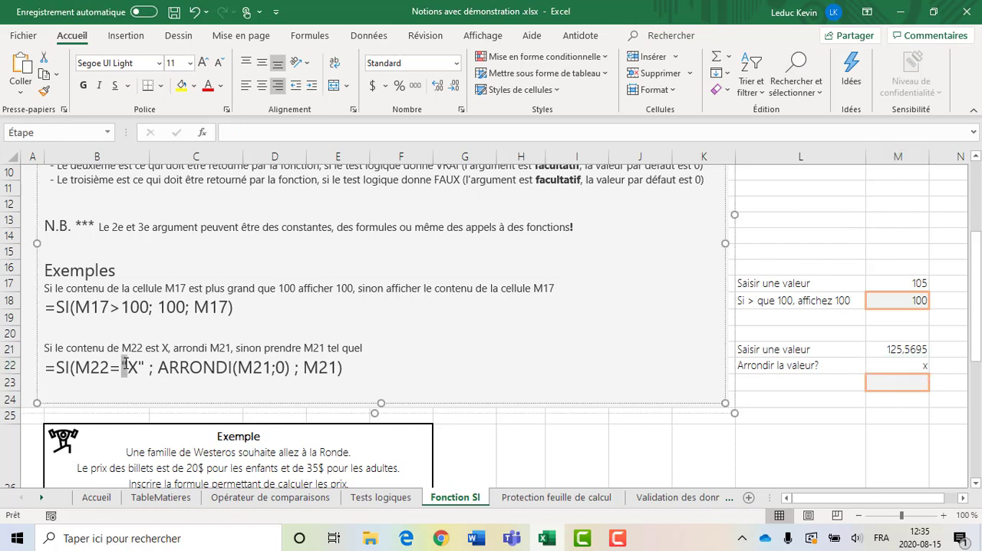
pyautogui.moveTo(141, 364); pyautogui.dragTo(143, 364)
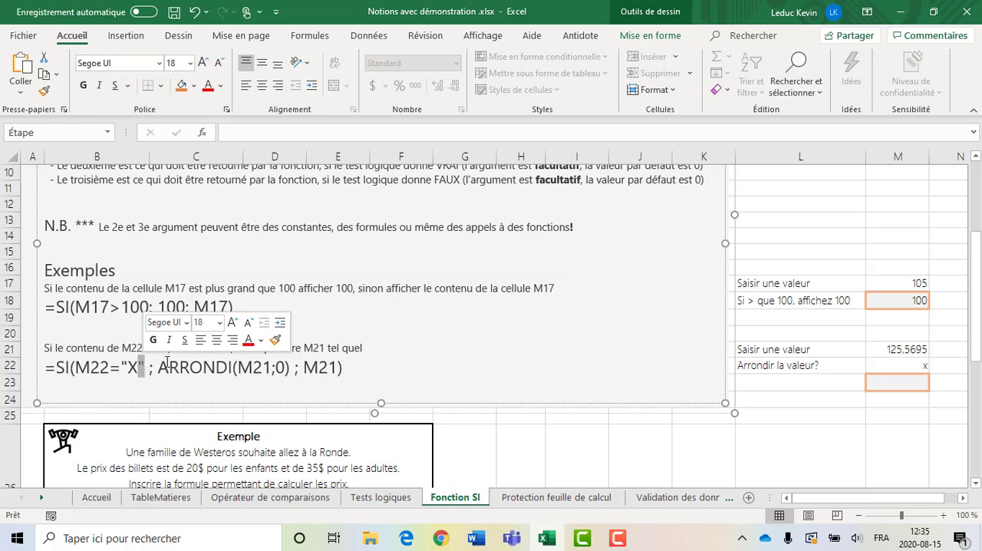
pyautogui.press('Escape')
# - Enter the formula =SI(M22="x";ARRONDI(M21;0);M21) in cell M23
pyautogui.click(887, 381)
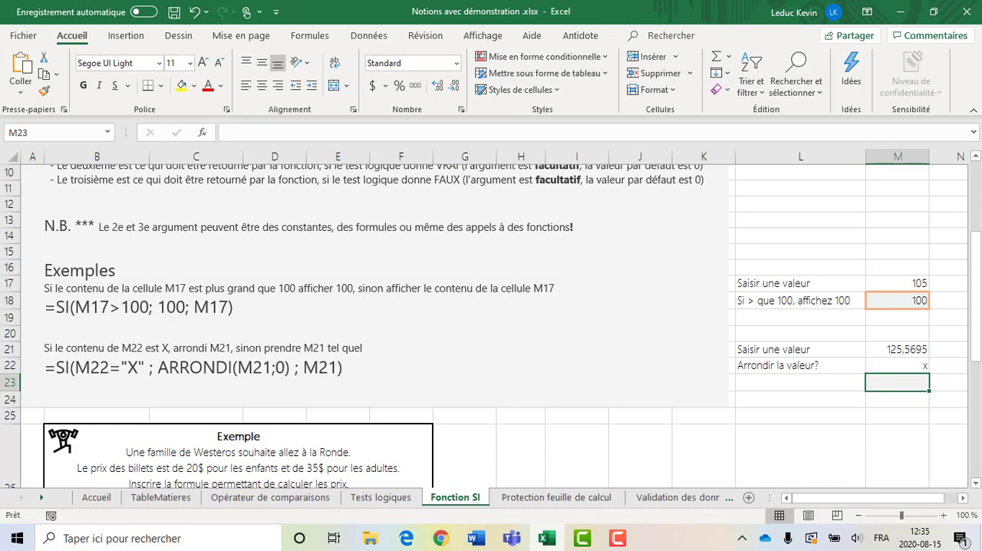
pyautogui.write('=SI')
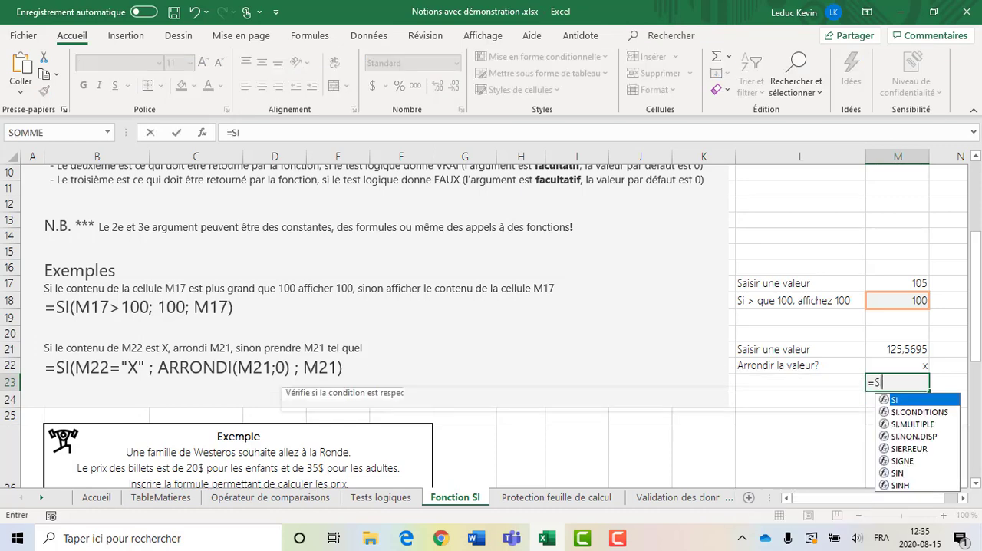
pyautogui.write('(')
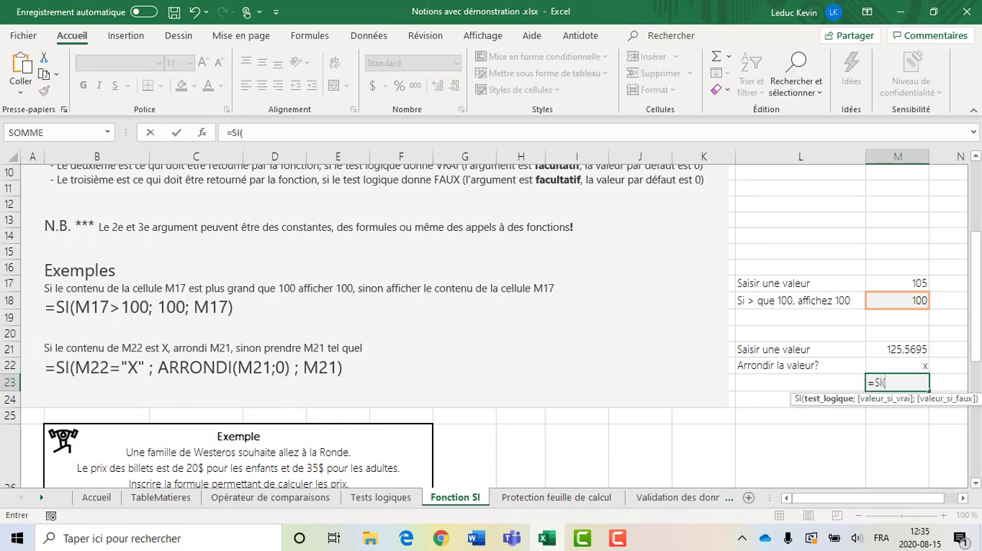
pyautogui.click(905, 364)
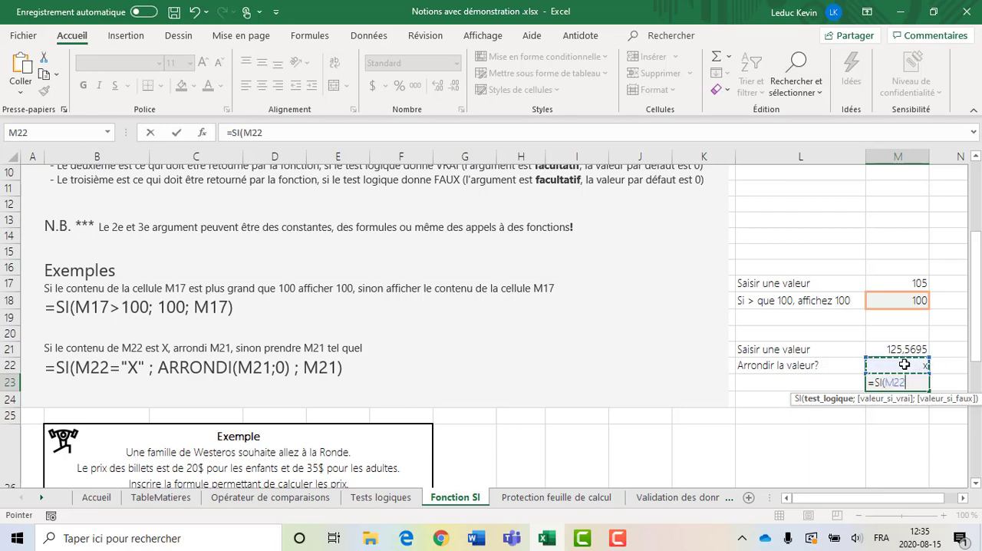
pyautogui.write('="x";')
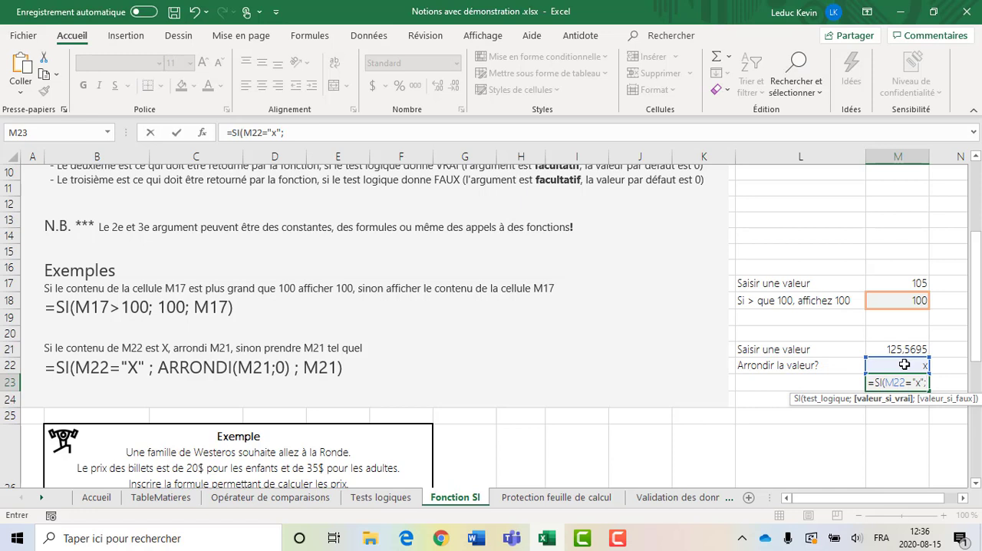
pyautogui.write('ARR')
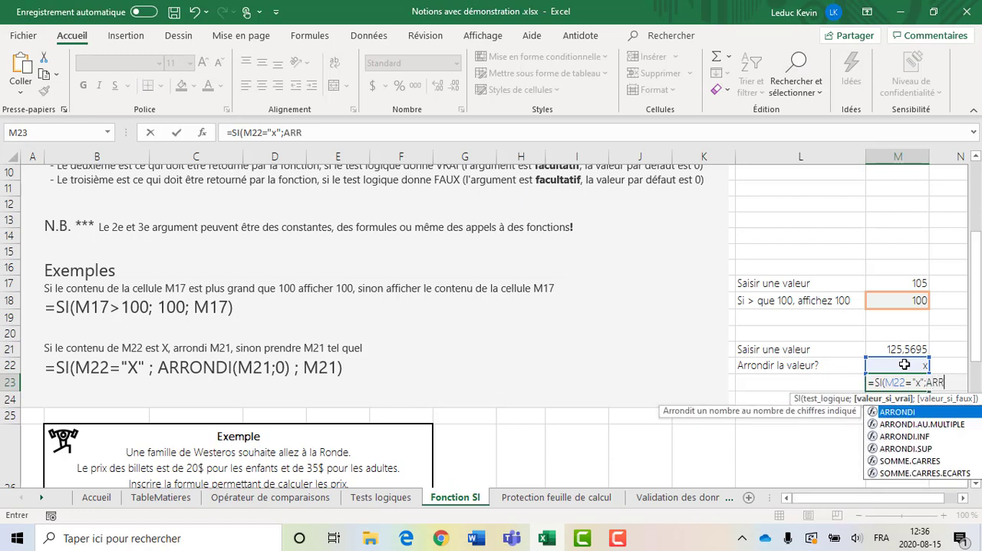
pyautogui.write('ONDI(')
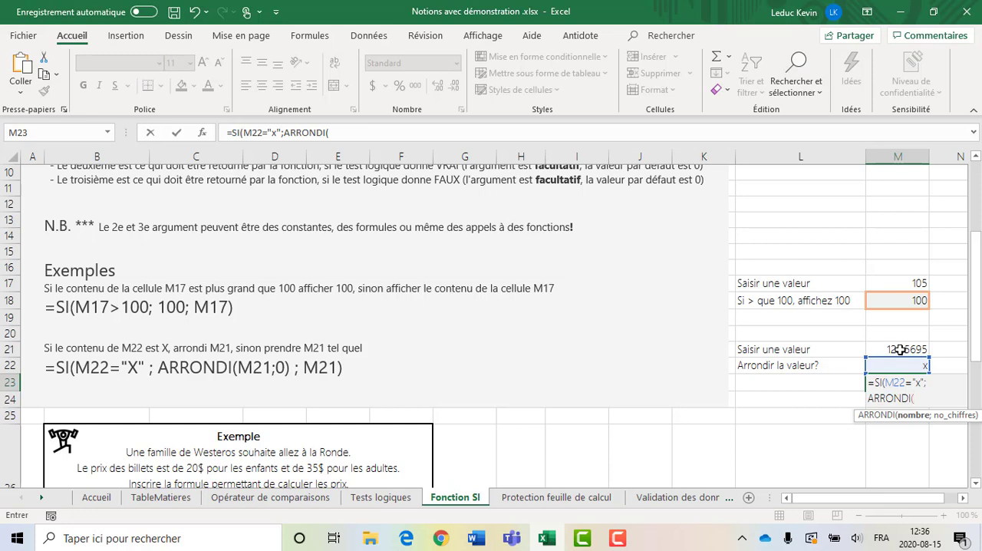
pyautogui.click(901, 349)
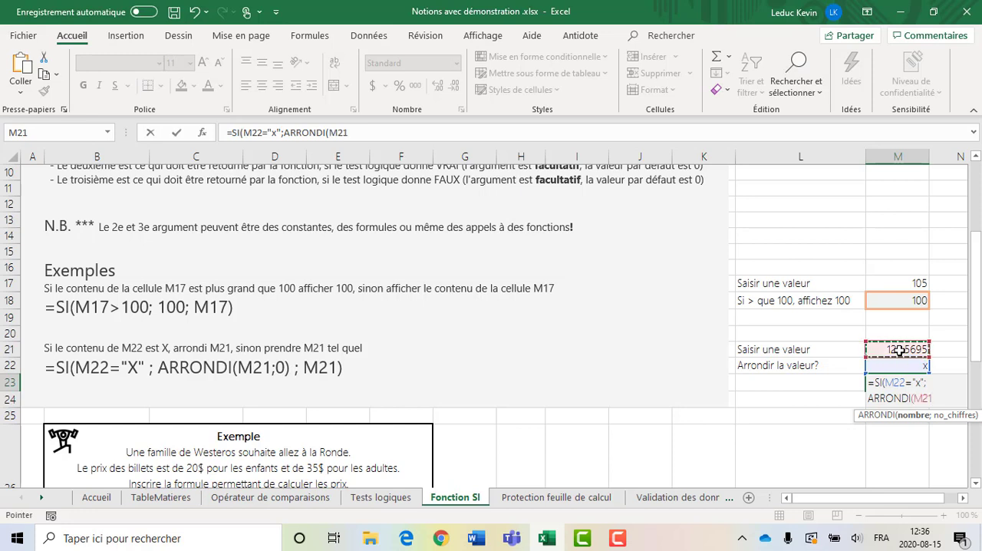
pyautogui.write(';')
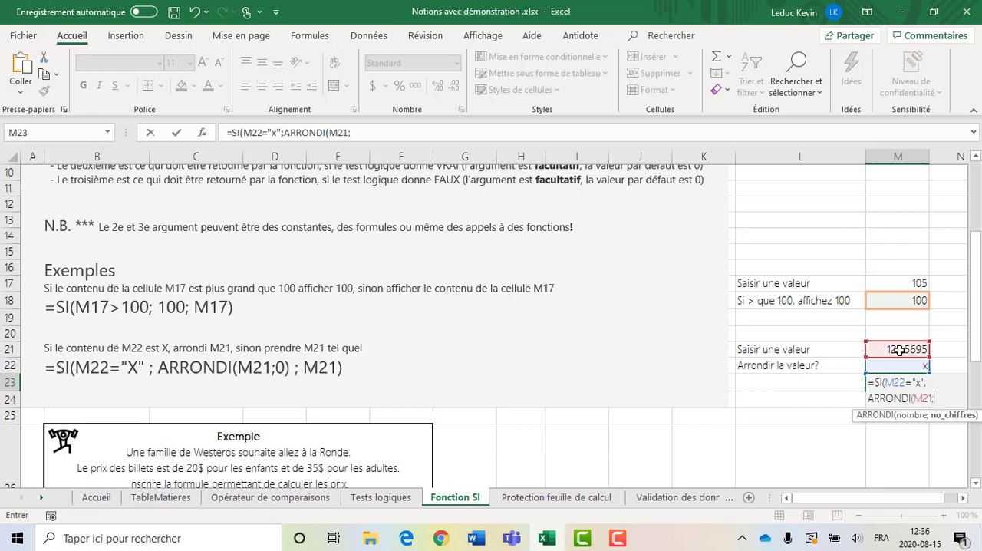
pyautogui.write('0)')
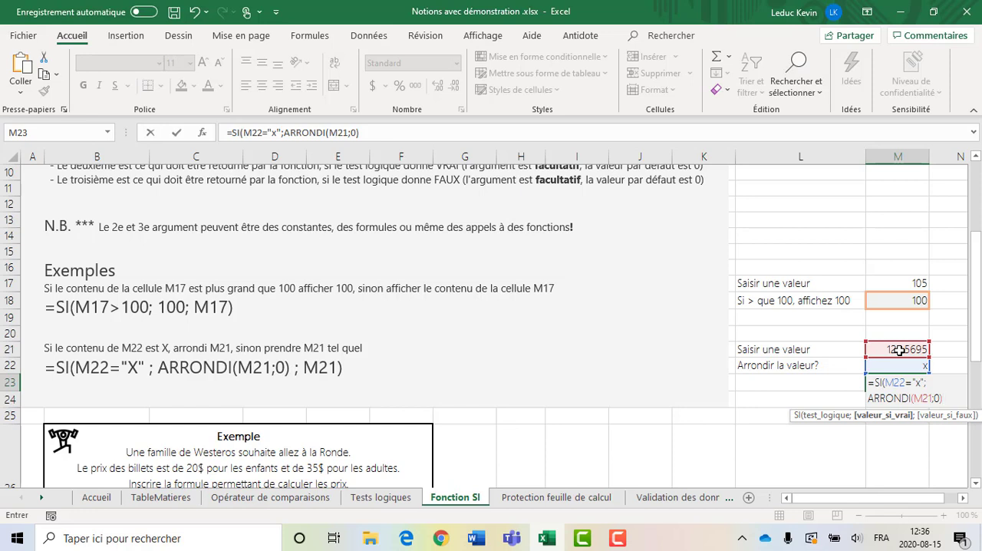
pyautogui.write(';')
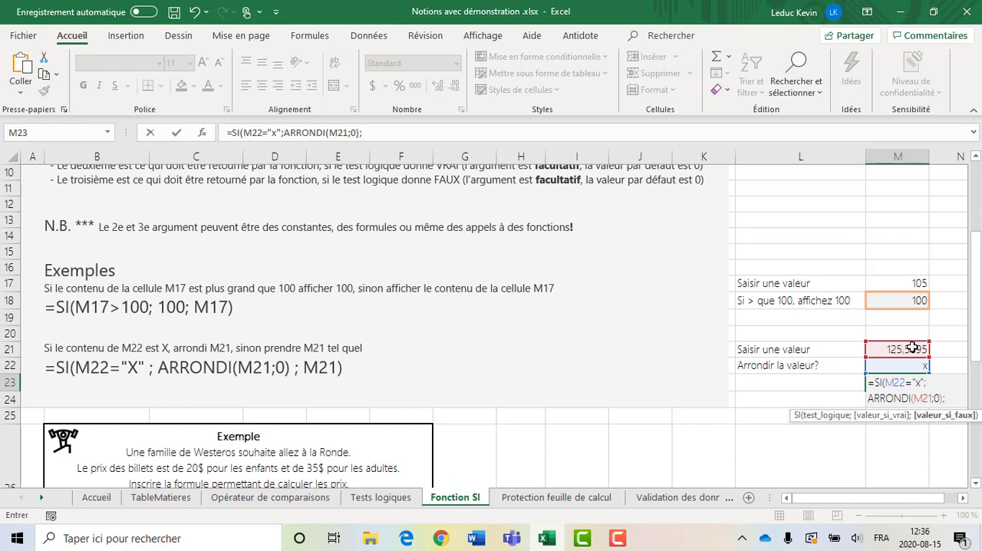
pyautogui.click(914, 348)
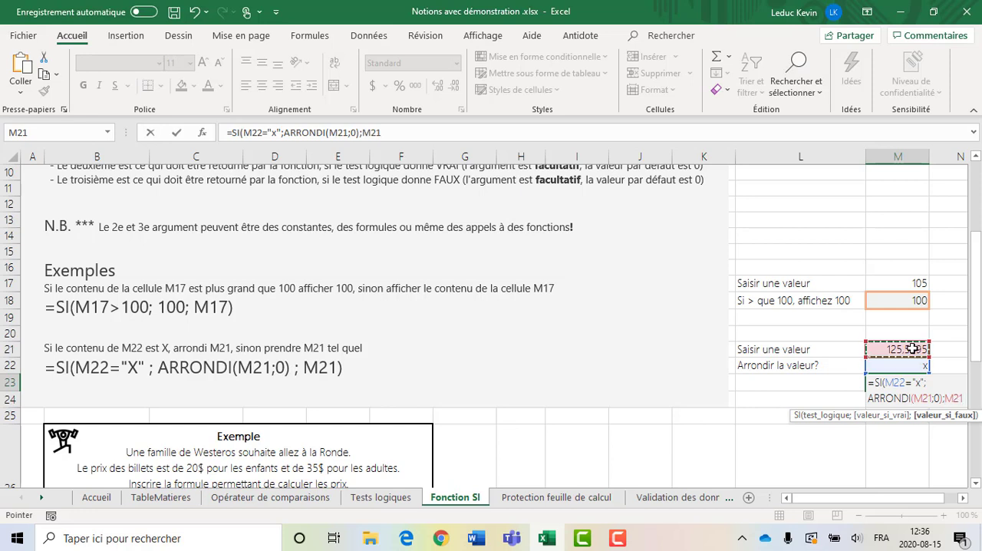
pyautogui.write(')')
pyautogui.press('Return')
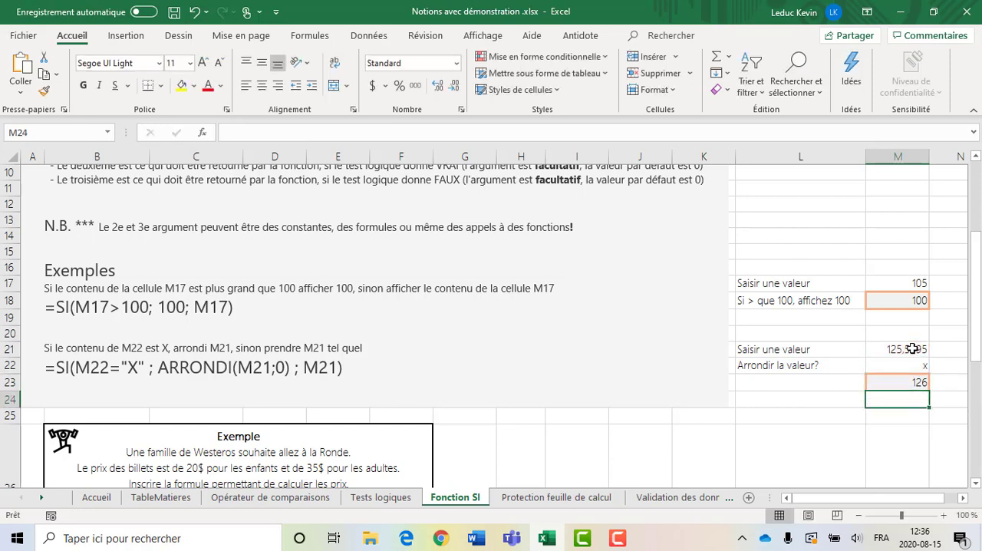
# - Test the formula in M23 by clearing the x from cell M22, and undo the deletion
pyautogui.press('Up')
pyautogui.press('Up')
pyautogui.press('Left')
pyautogui.click(903, 365)
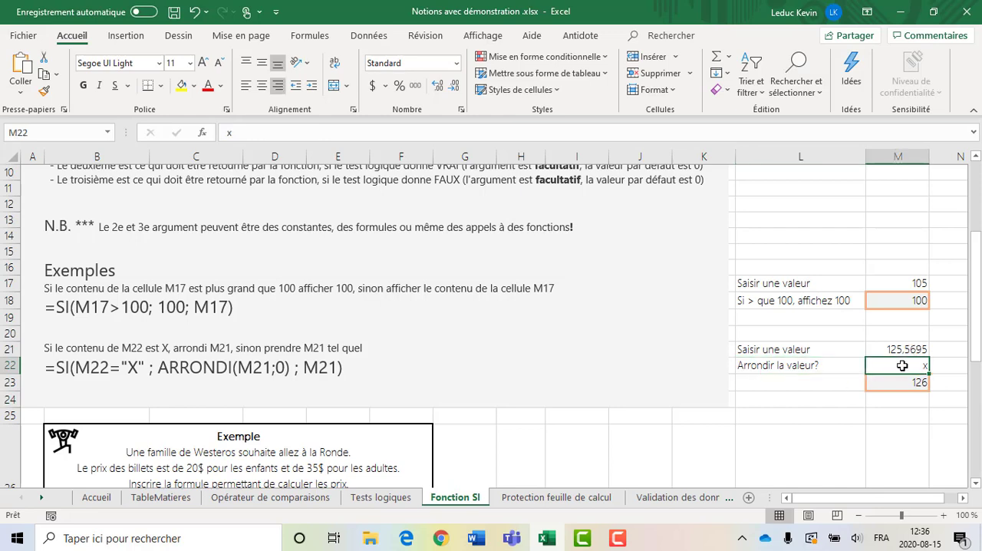
pyautogui.press('Delete')
pyautogui.click(949, 365)
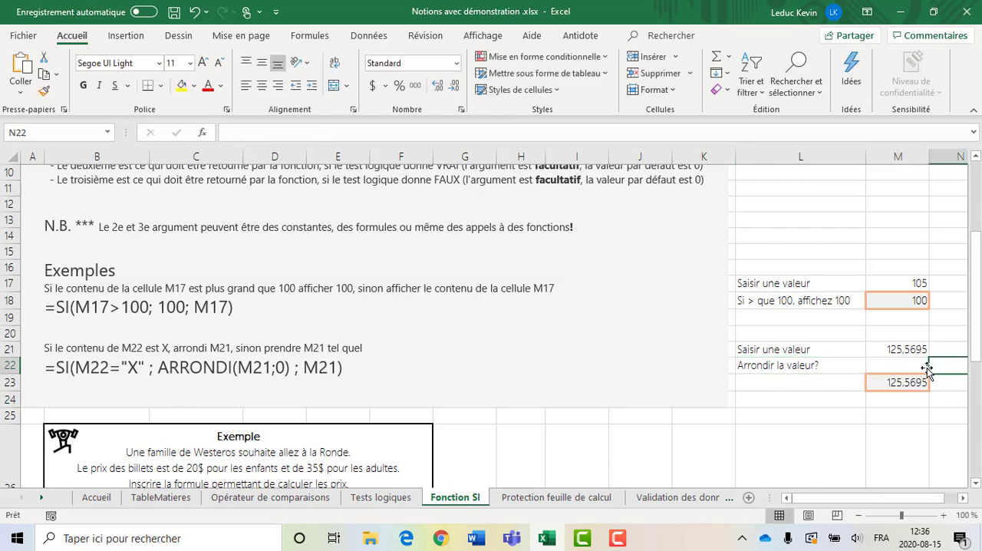
pyautogui.hotkey('ctrl', 'z')
# - Examine the Westeros ticket price exercise below the examples, including its Prix column, the questions and the expected answers in E29:E31
pyautogui.hscroll(5, 931, 358)
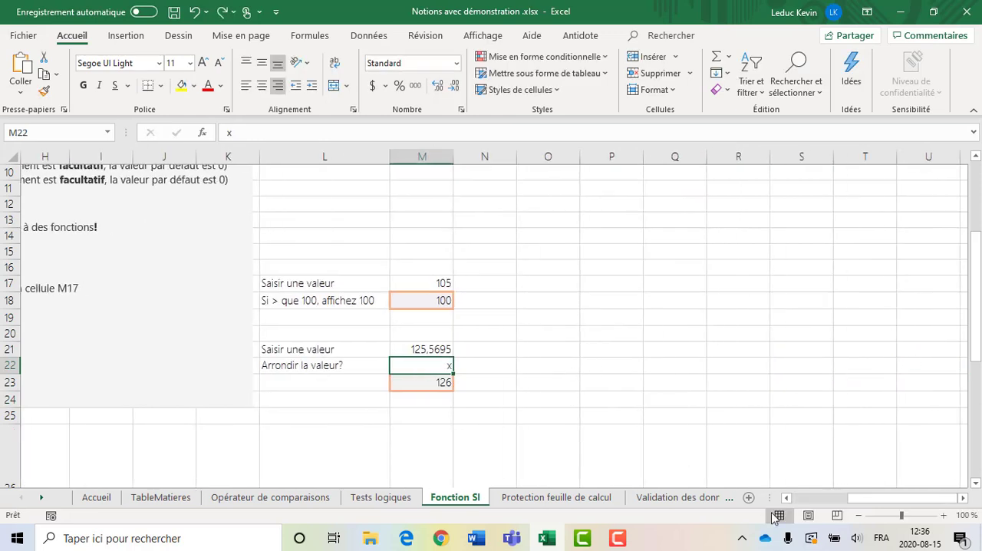
pyautogui.moveTo(868, 501); pyautogui.dragTo(780, 497)
pyautogui.click(780, 430)
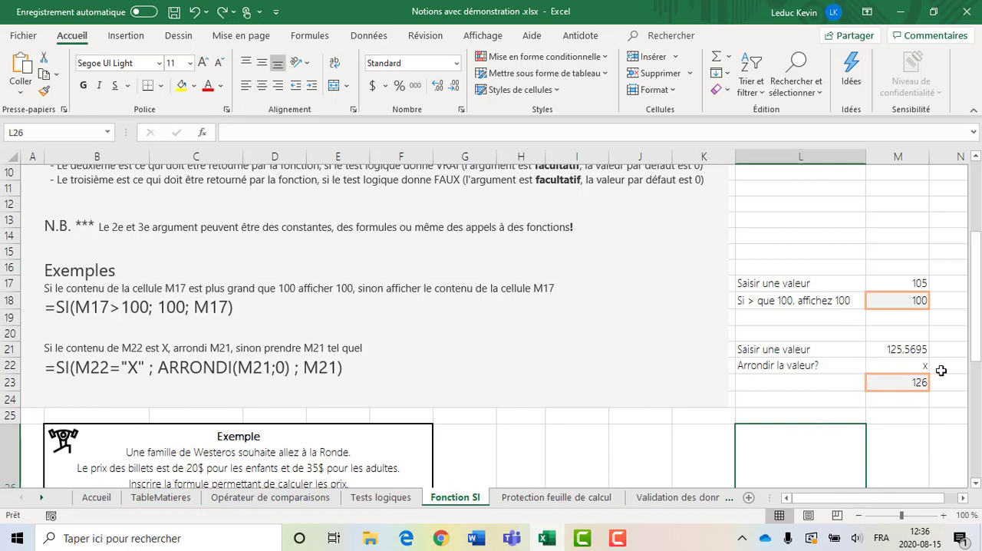
pyautogui.scroll(-4, 686, 382)
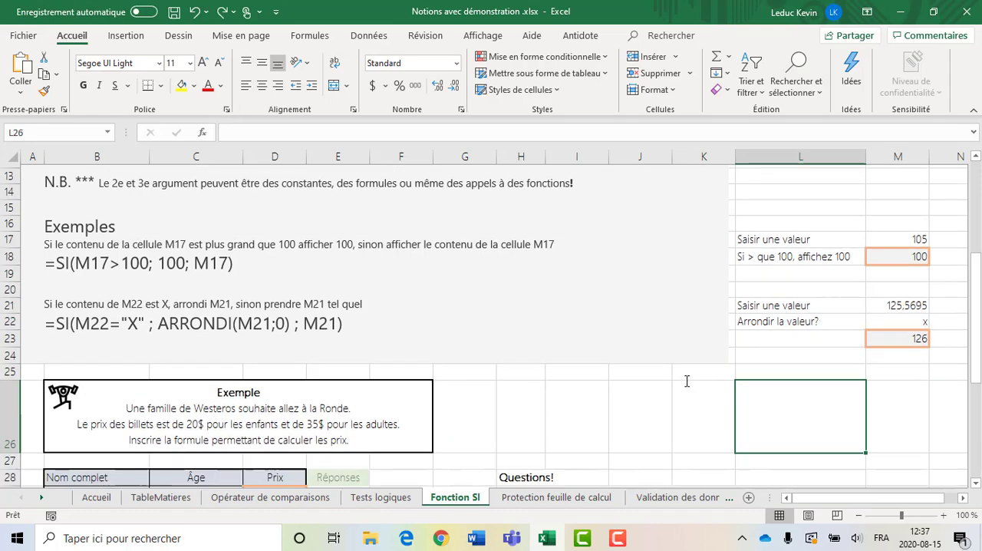
pyautogui.scroll(-1, 552, 401)
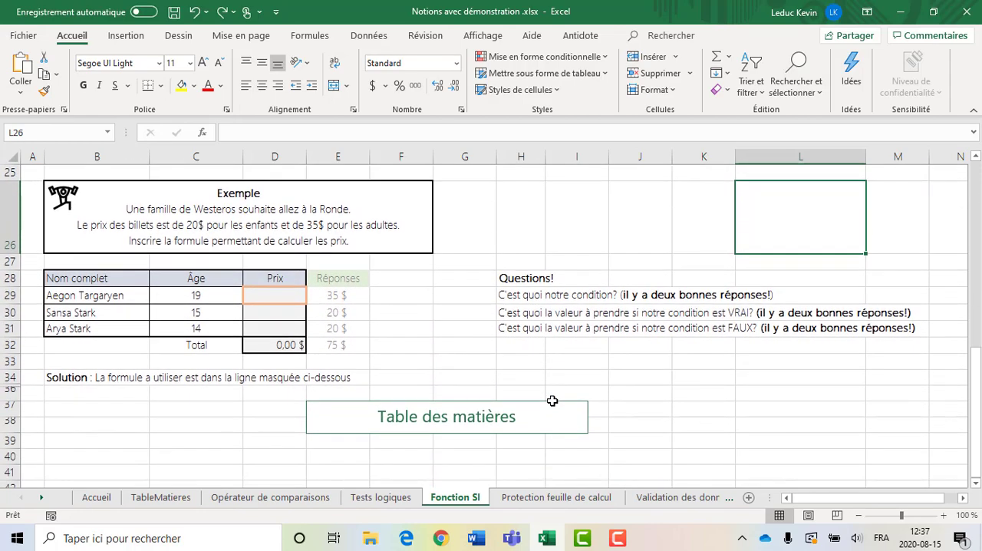
pyautogui.scroll(1, 552, 401)
pyautogui.scroll(1, 425, 375)
pyautogui.scroll(-1, 425, 375)
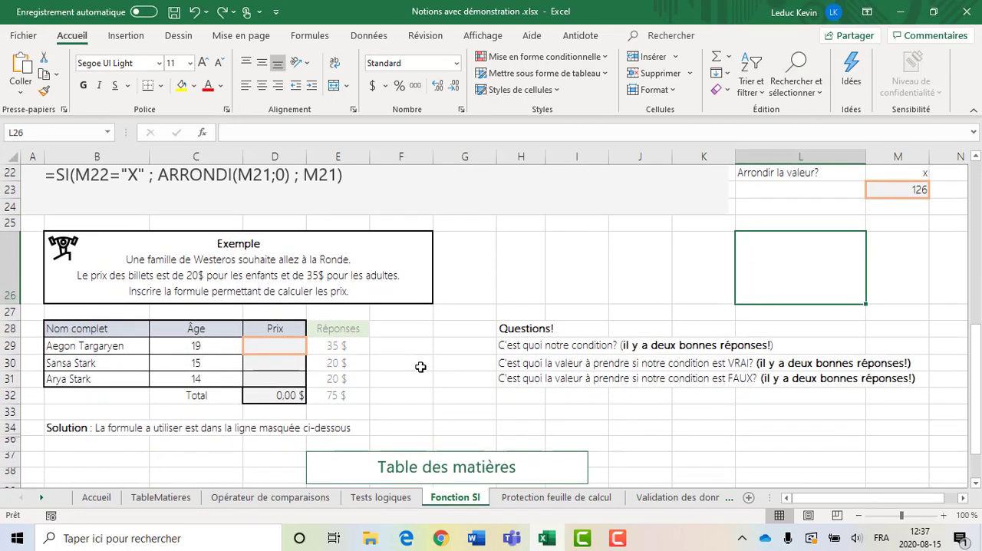
pyautogui.click(397, 344)
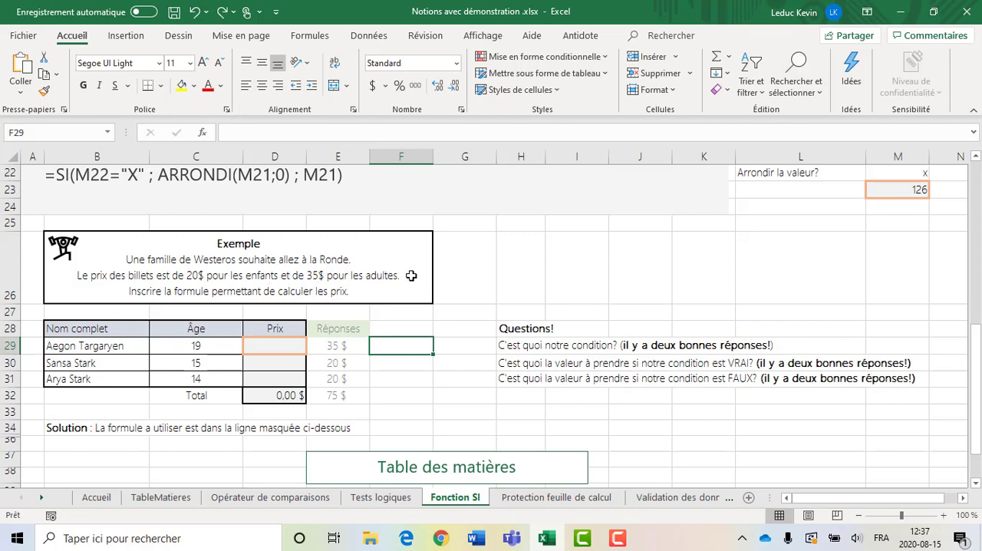
pyautogui.click(292, 346)
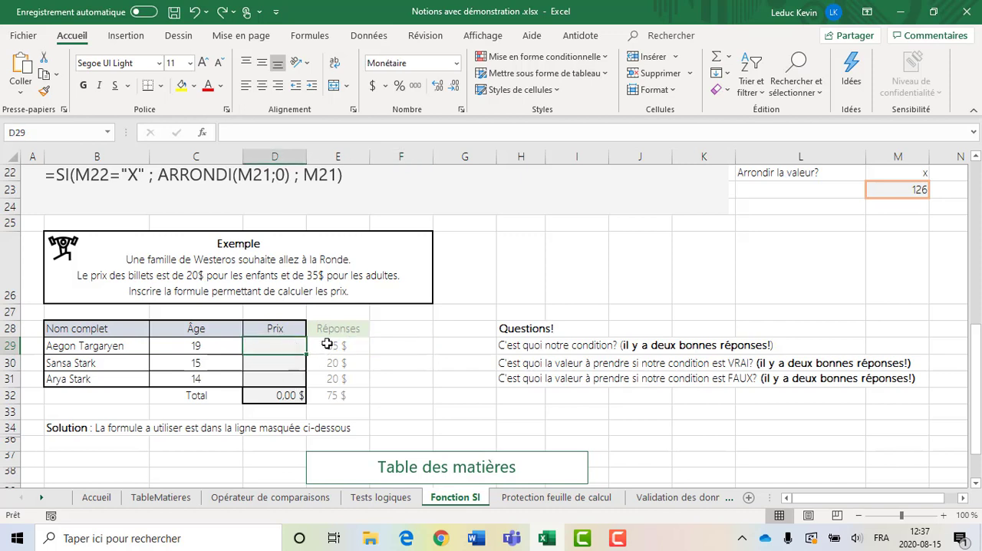
pyautogui.moveTo(352, 344); pyautogui.dragTo(347, 379)
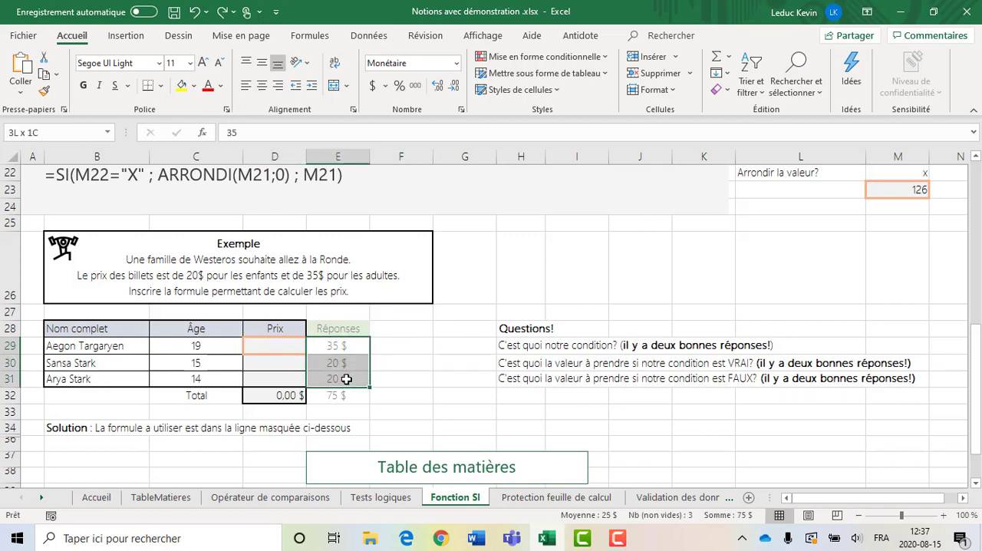
# - Enter the formula =SI(C29<18;20;35) in cell D29 of the Prix column and fill it down to D31
pyautogui.click(293, 349)
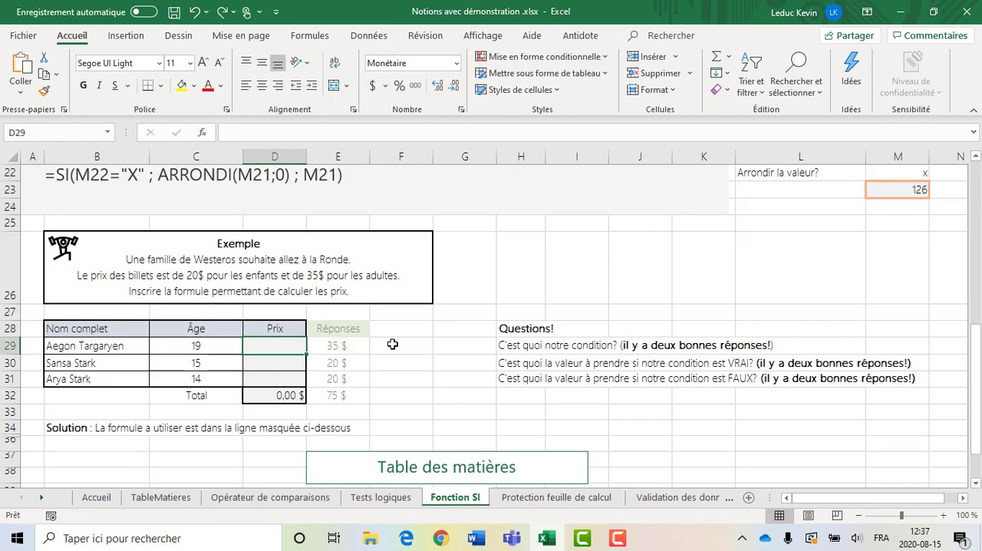
pyautogui.write('=')
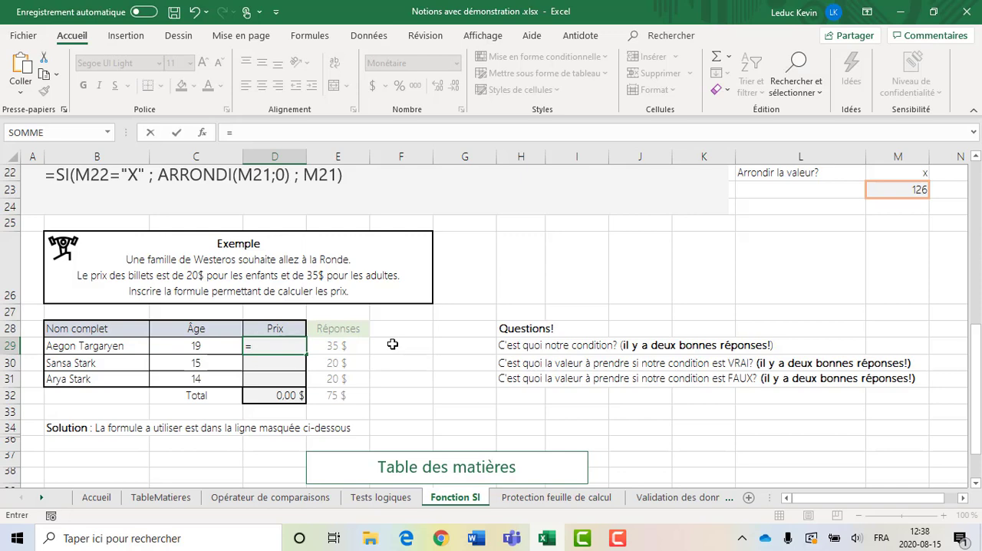
pyautogui.write('SI(')
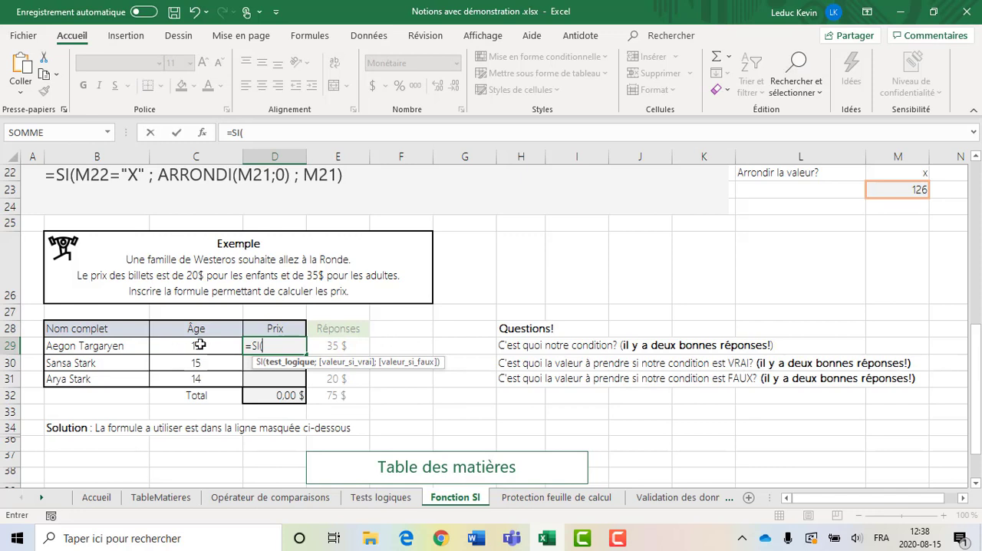
pyautogui.click(196, 346)
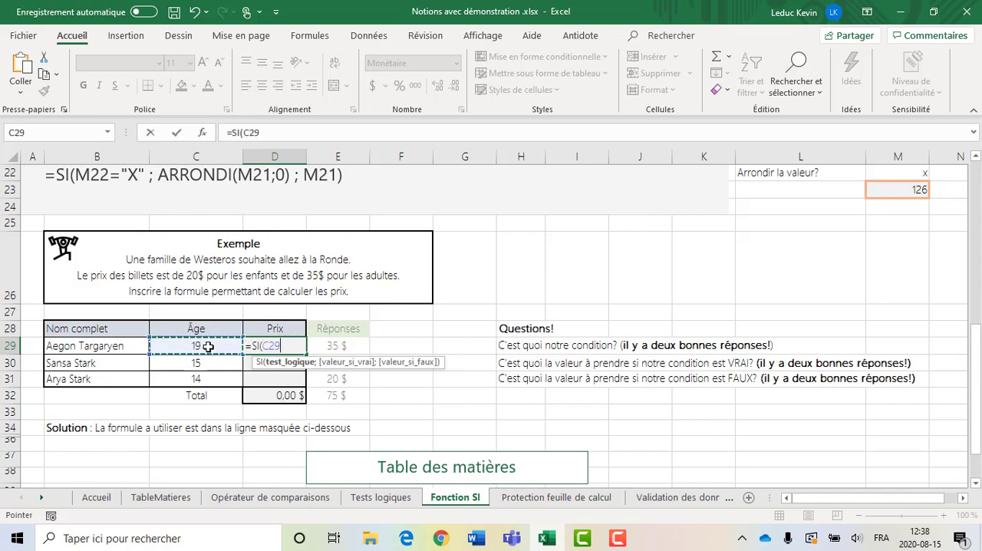
pyautogui.write('<')
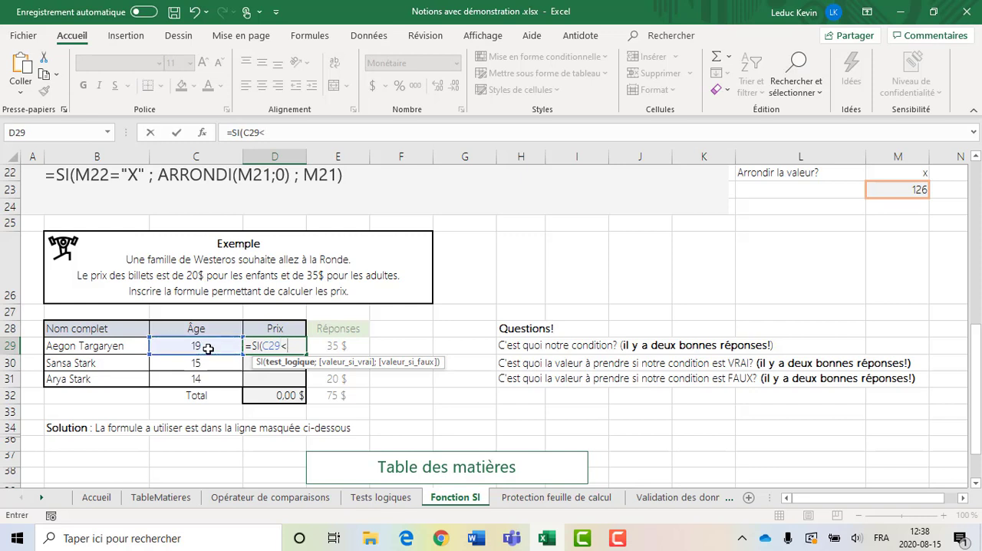
pyautogui.write('18;')
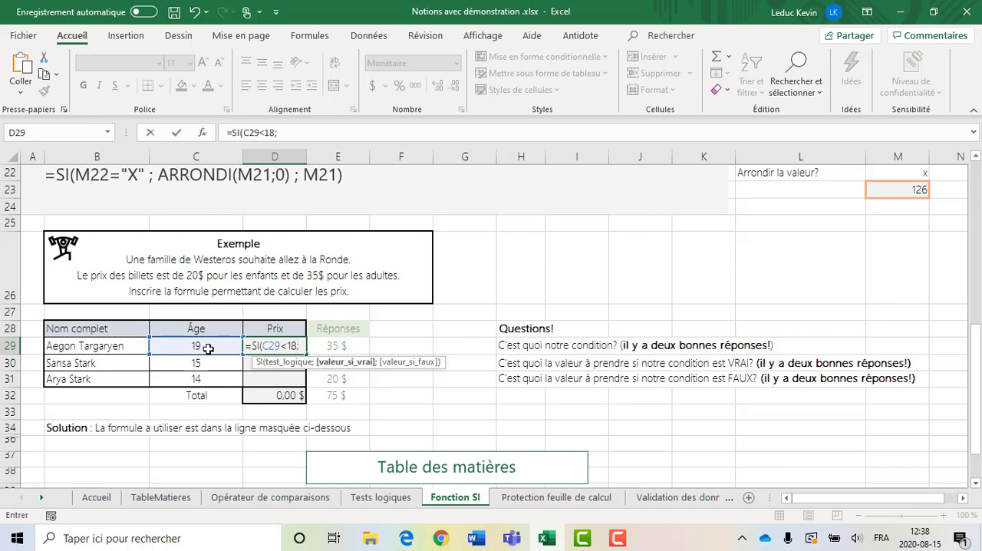
pyautogui.write('20')
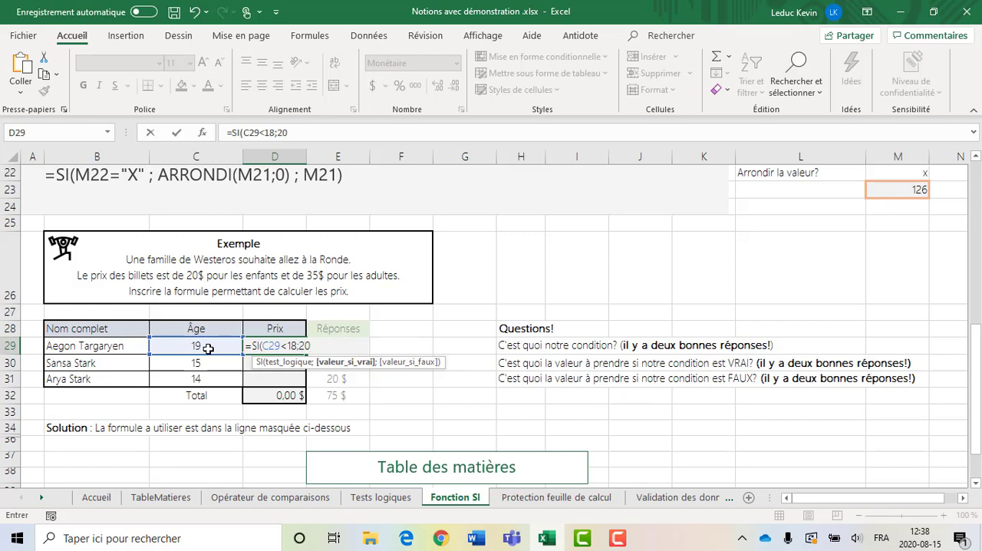
pyautogui.write(';35')
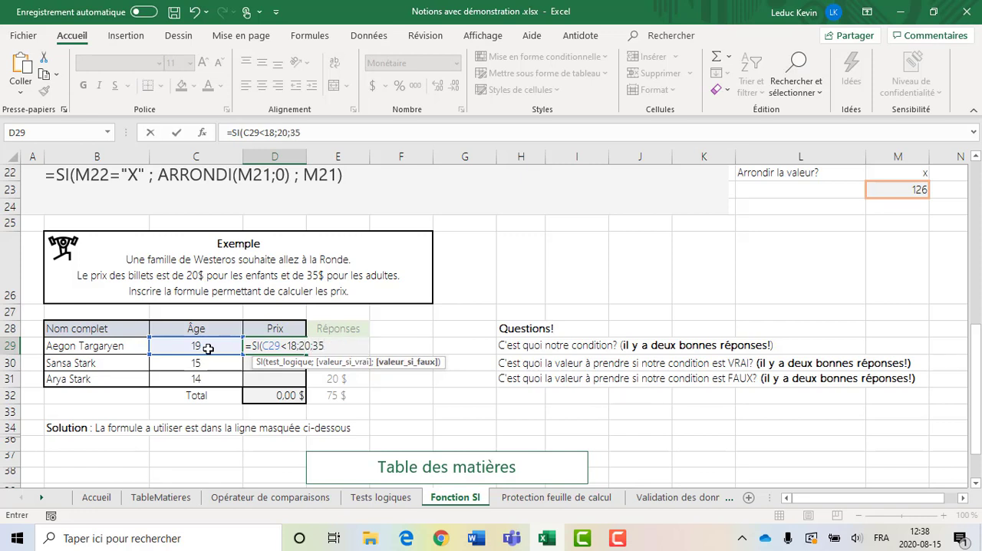
pyautogui.write(')')
pyautogui.hotkey('ctrl', 'Return')
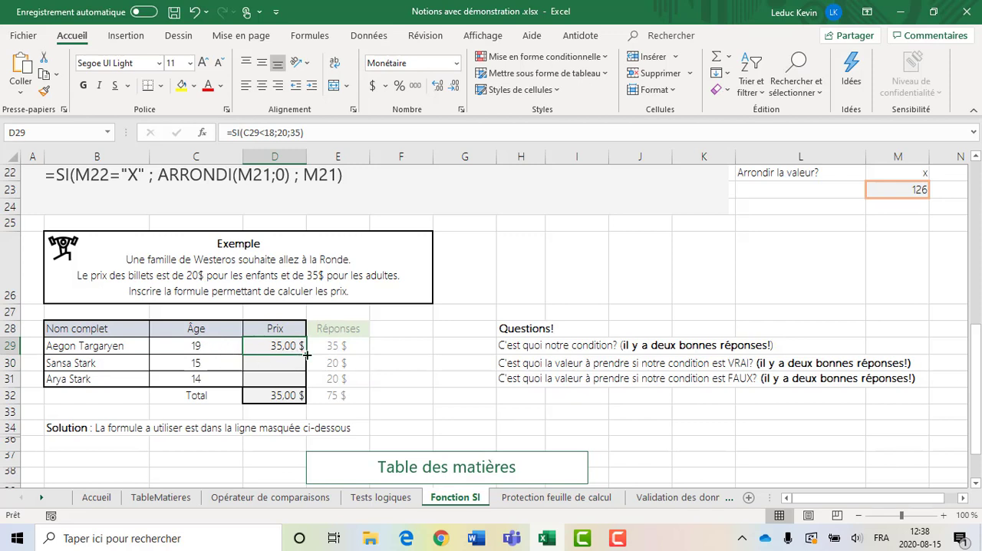
pyautogui.moveTo(306, 355); pyautogui.dragTo(307, 390)
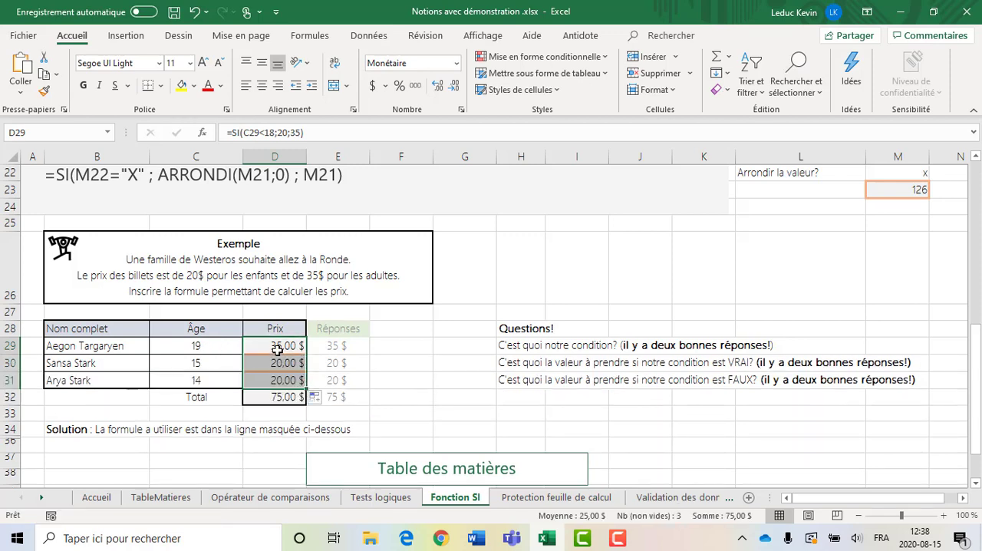
# - Undo both the fill-down and the formula entry in the Prix column
pyautogui.click(278, 346)
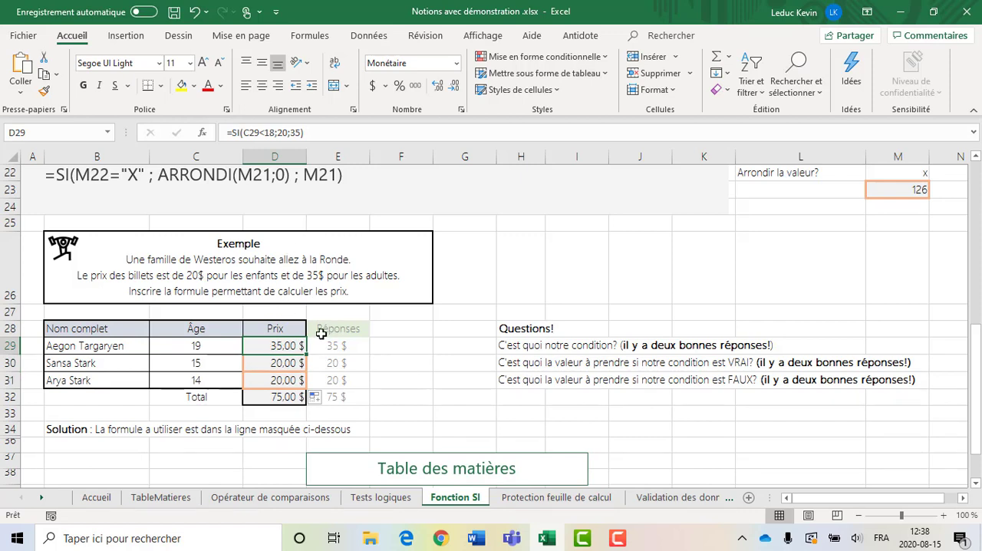
pyautogui.hotkey('ctrl', 'z')
pyautogui.hotkey('ctrl', 'z')
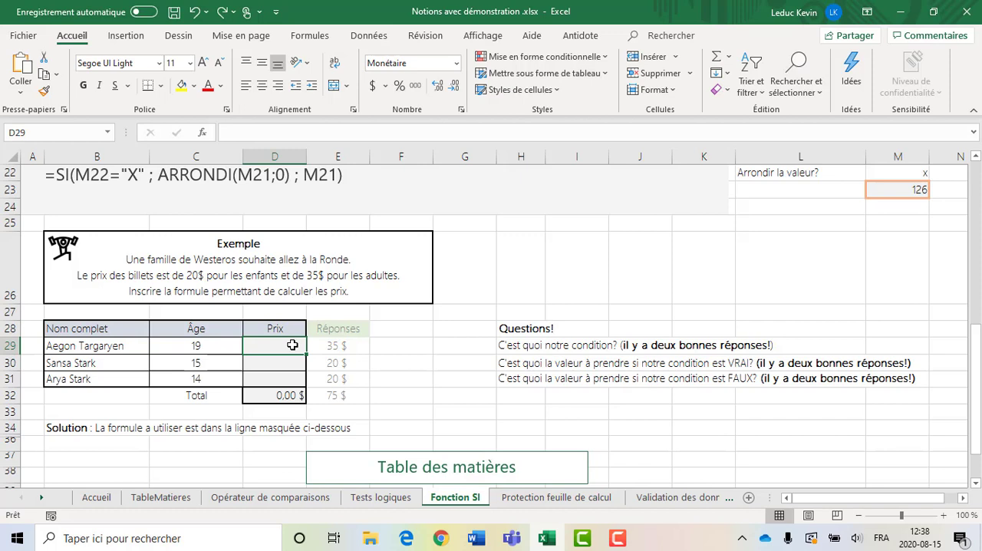
# - Enter the formula =SI(C29>=18;35;20) in cell D29 of the Prix column and fill it down to D31
pyautogui.write('=')
pyautogui.write('SI(')
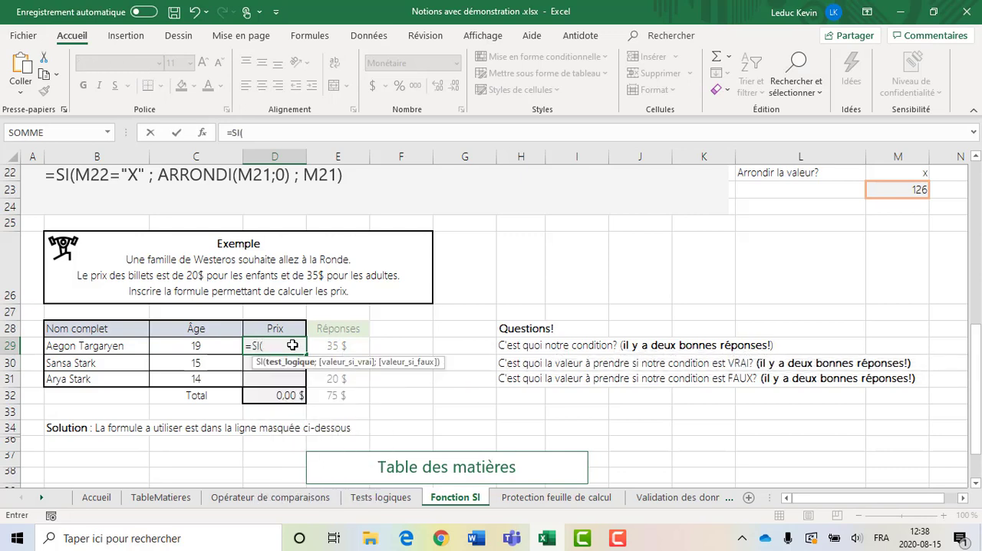
pyautogui.click(201, 345)
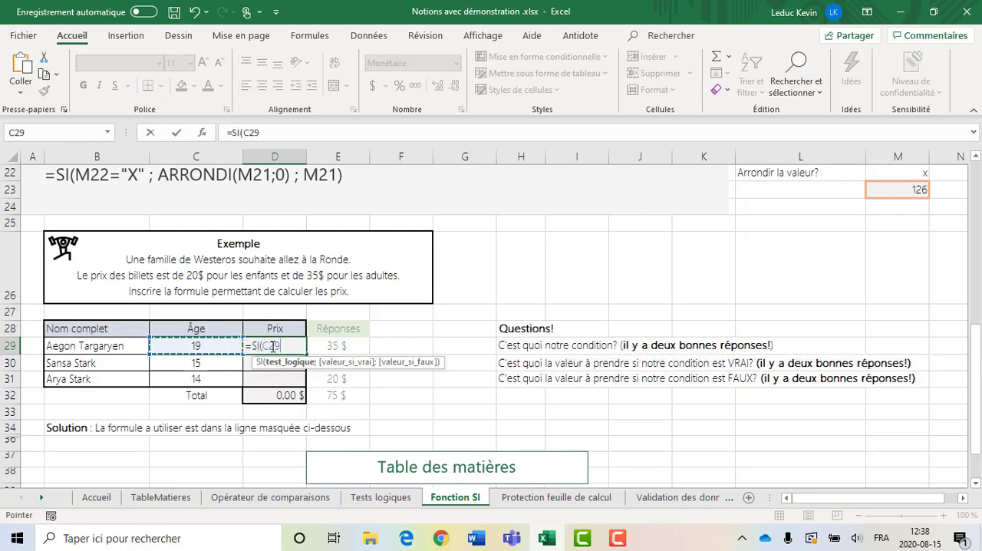
pyautogui.write('>')
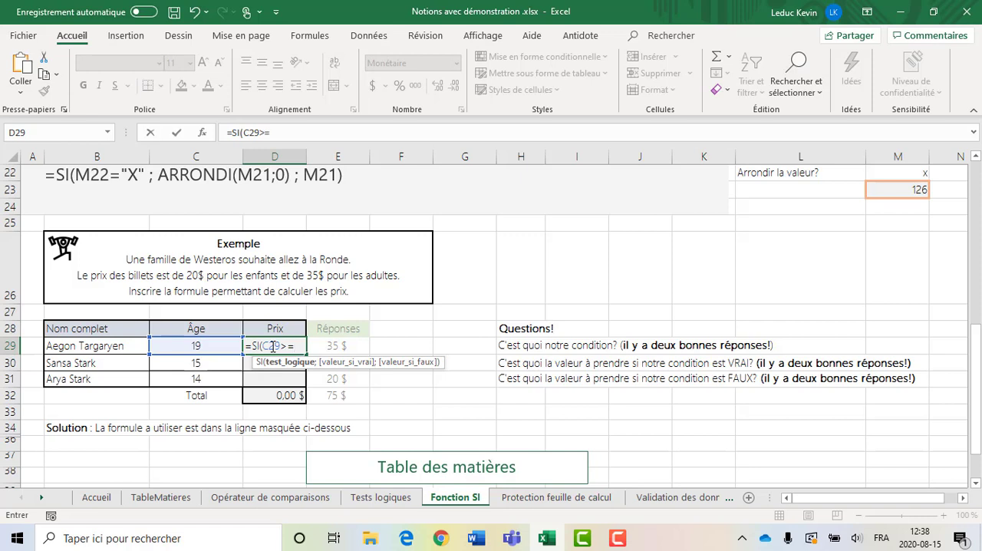
pyautogui.write('=18;')
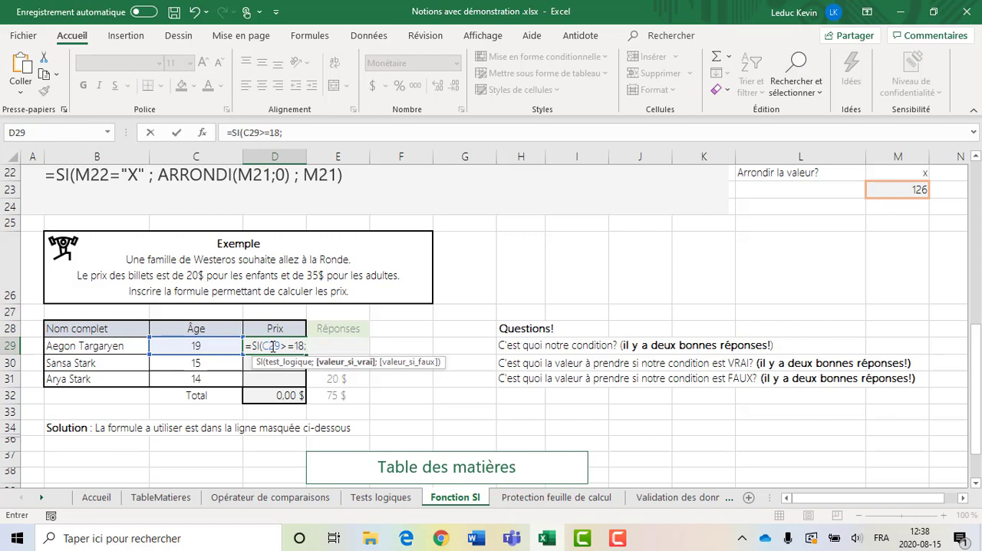
pyautogui.write('35;')
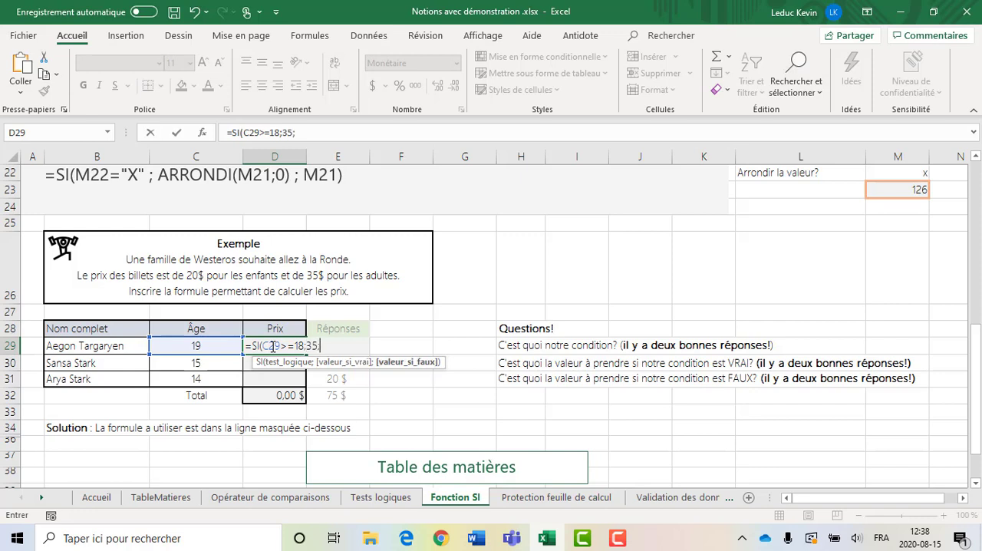
pyautogui.write('20)')
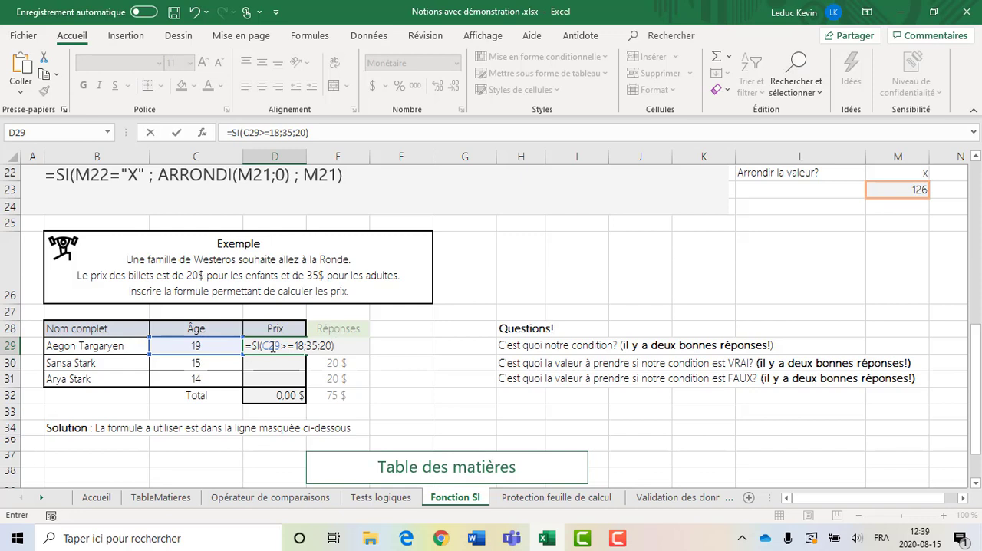
pyautogui.hotkey('ctrl', 'Return')
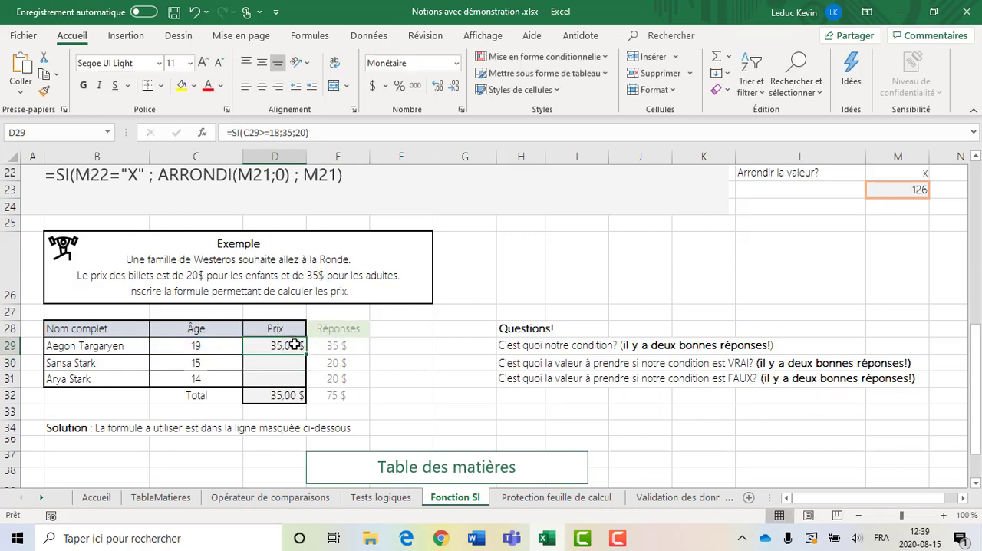
pyautogui.moveTo(305, 351); pyautogui.dragTo(303, 382)
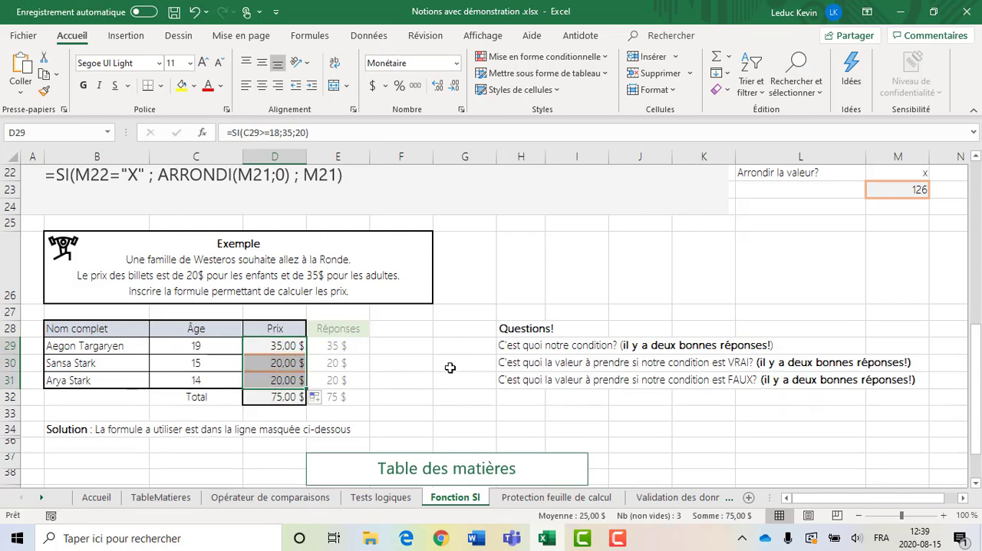
pyautogui.click(453, 363)
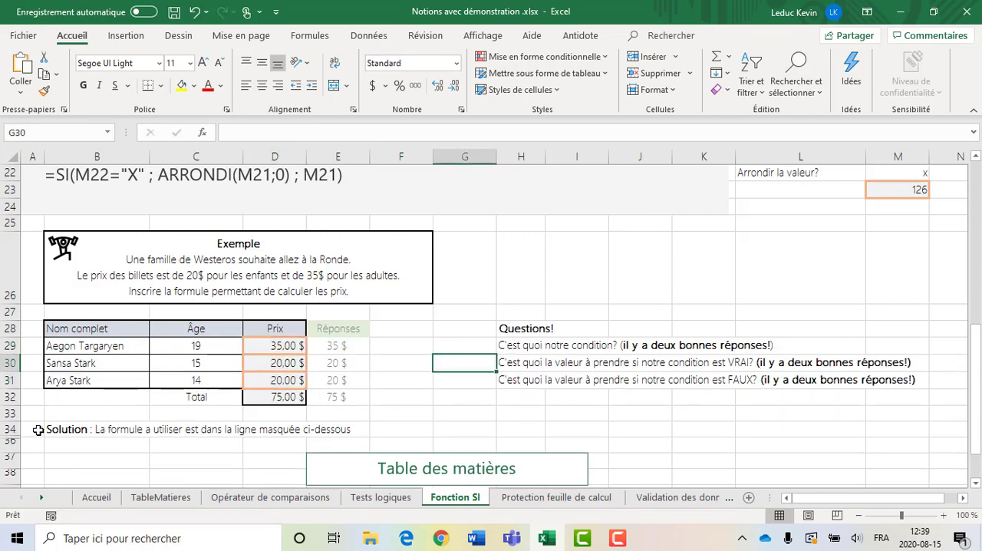
# - Unhide row 35 below the Solution line to show the exercise's solution formula
pyautogui.scroll(-1, 37, 430)
pyautogui.moveTo(10, 379); pyautogui.dragTo(11, 391)
pyautogui.rightClick(10, 392)
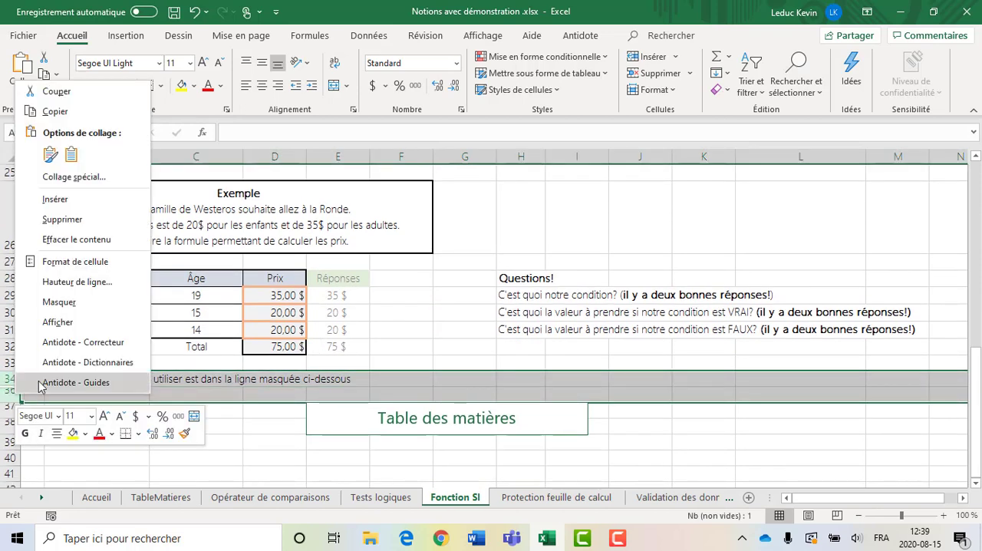
pyautogui.click(58, 323)
pyautogui.click(502, 350)
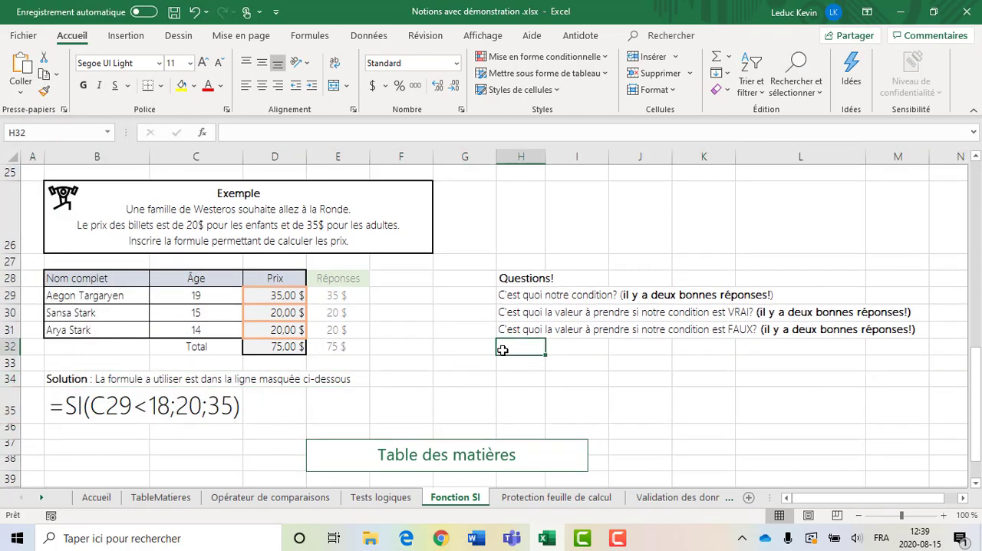
pyautogui.scroll(-1, 502, 374)
pyautogui.scroll(2, 499, 368)
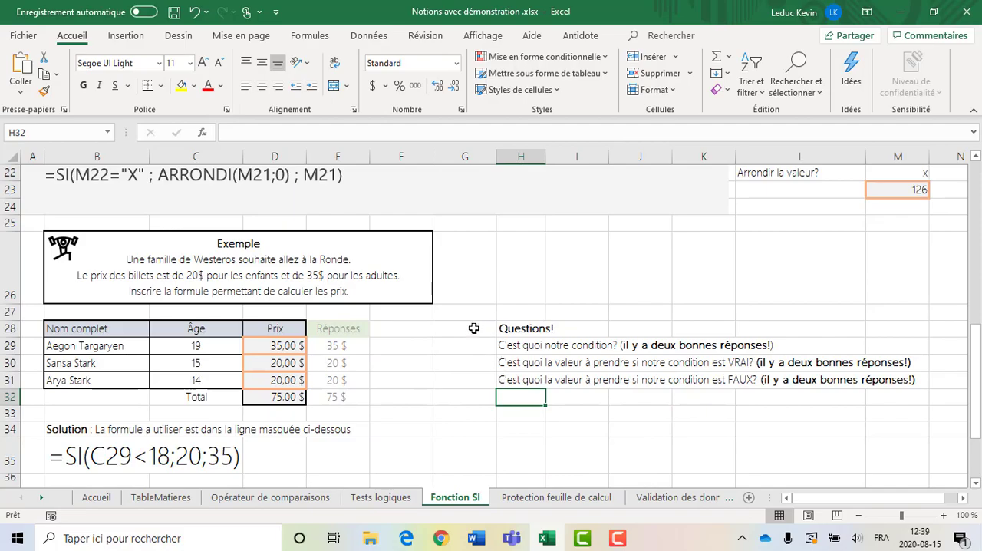